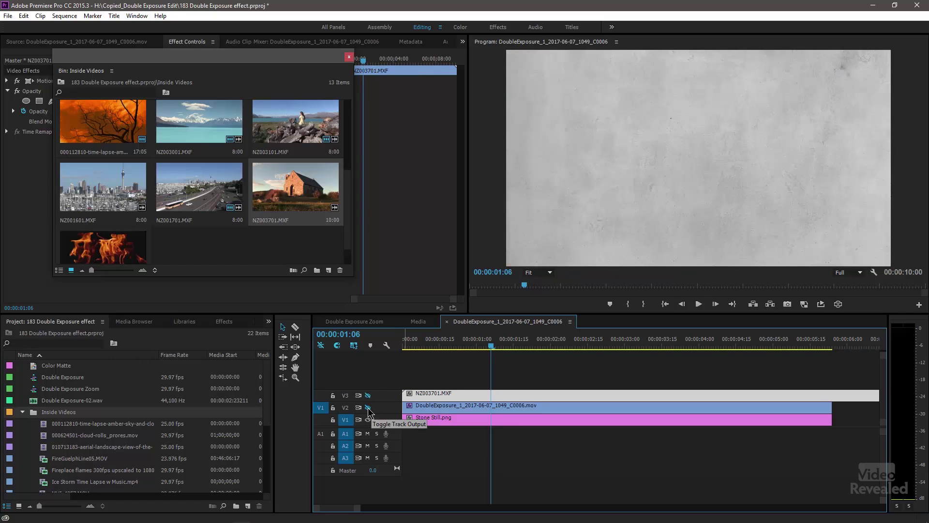
- Turn on track V2's output and duplicate its DoubleExposure clip onto a new track V4 above the church clip, with V3 hidden
{"action": "left_click", "coordinate": [368, 408]}
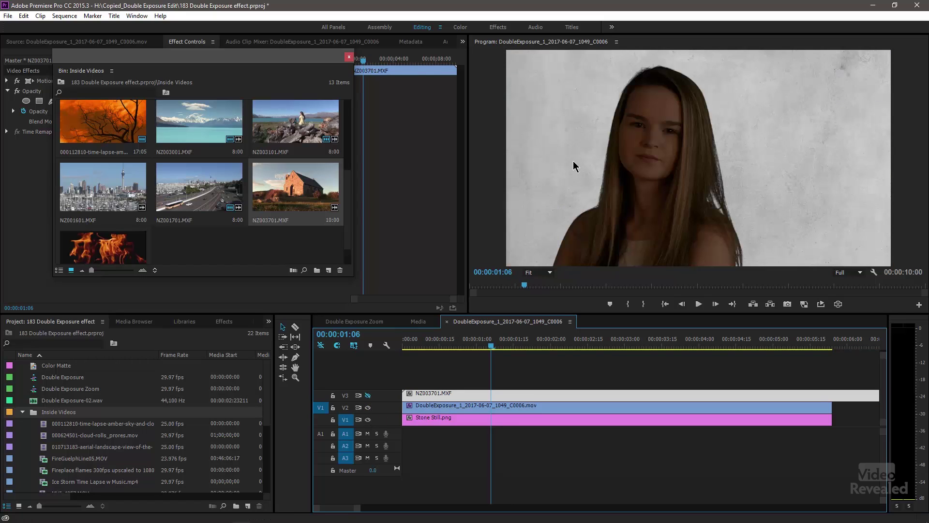
{"action": "left_click", "coordinate": [367, 395]}
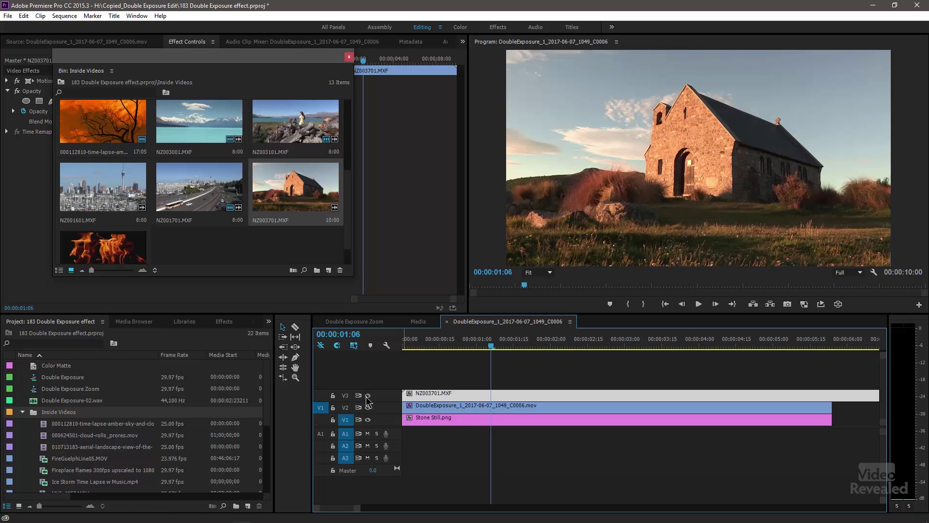
{"action": "left_click", "coordinate": [463, 409]}
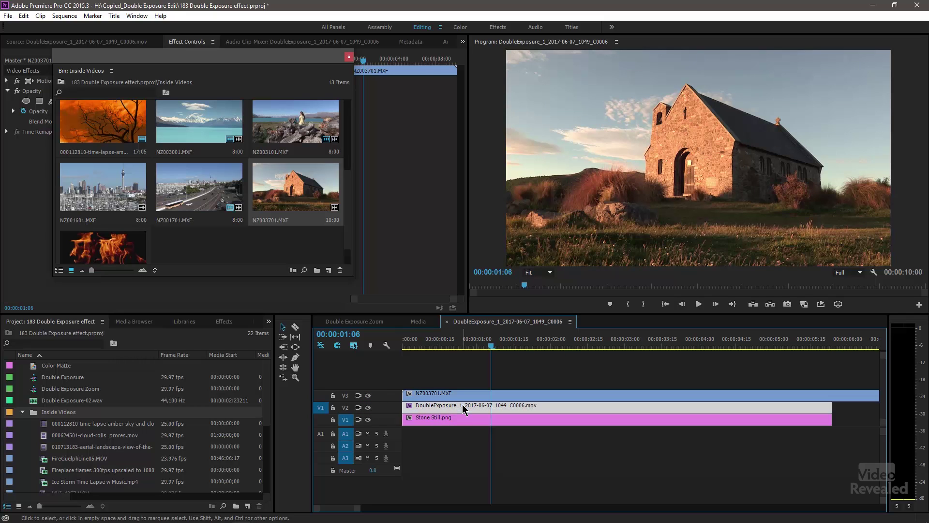
{"action": "left_click", "coordinate": [368, 395]}
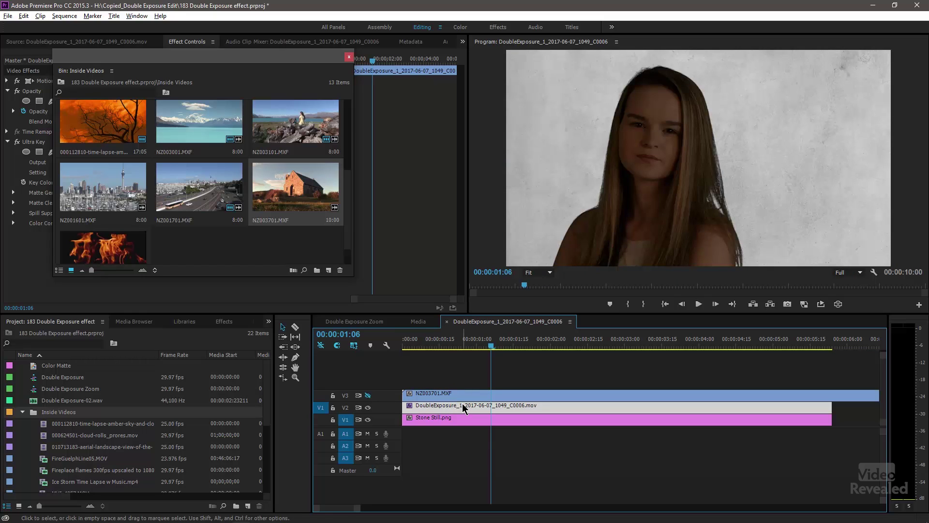
{"action": "left_click_drag", "start_coordinate": [462, 405], "coordinate": [446, 386]}
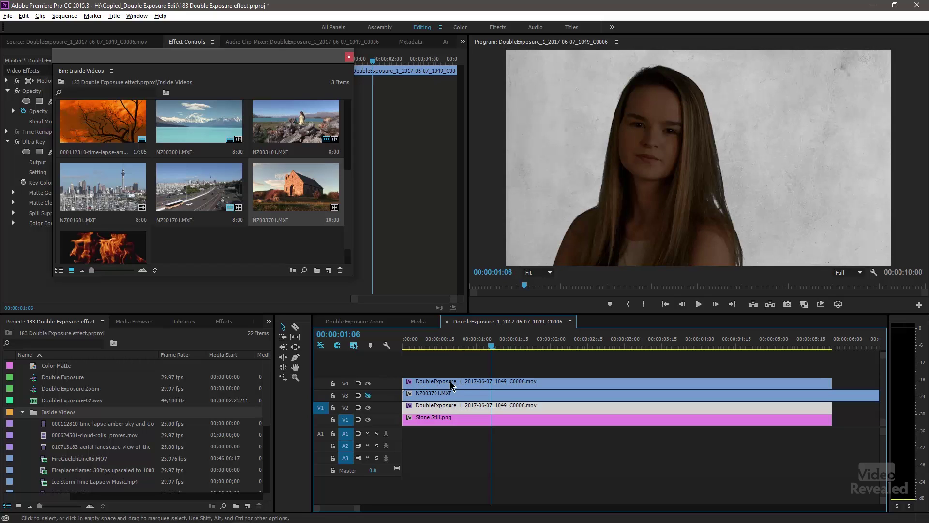
- Check the tracks individually by toggling their outputs, leaving V3 and V4 visible and V1 and V2 hidden
{"action": "left_click", "coordinate": [368, 408]}
{"action": "left_click", "coordinate": [368, 420]}
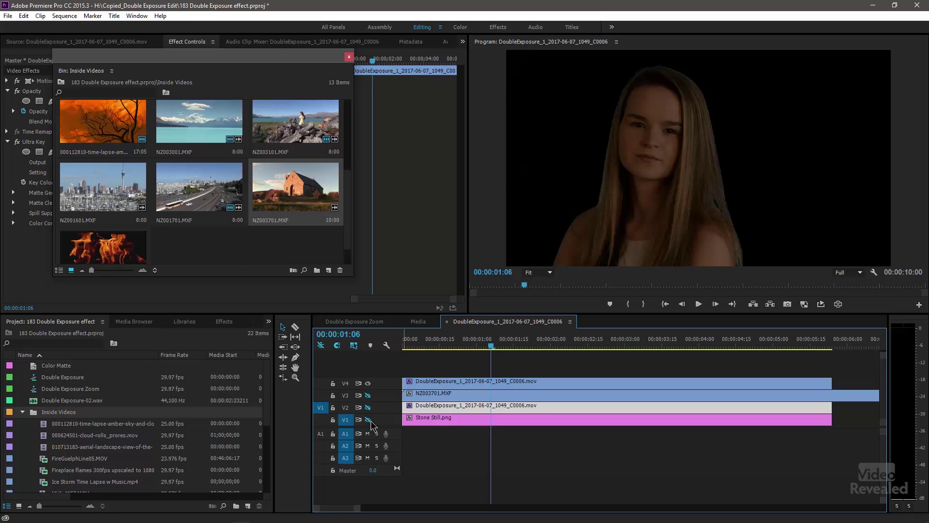
{"action": "left_click", "coordinate": [368, 384]}
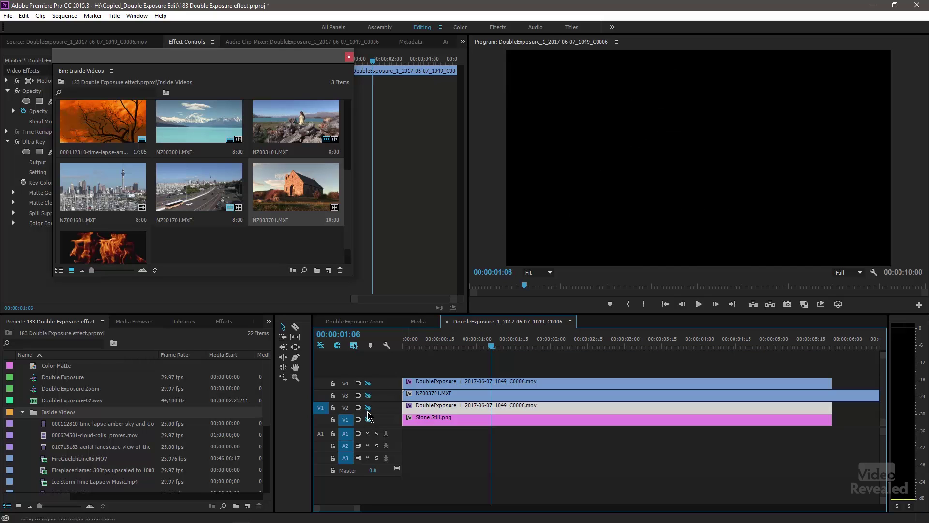
{"action": "left_click", "coordinate": [368, 407]}
{"action": "left_click", "coordinate": [368, 407]}
{"action": "left_click", "coordinate": [368, 396]}
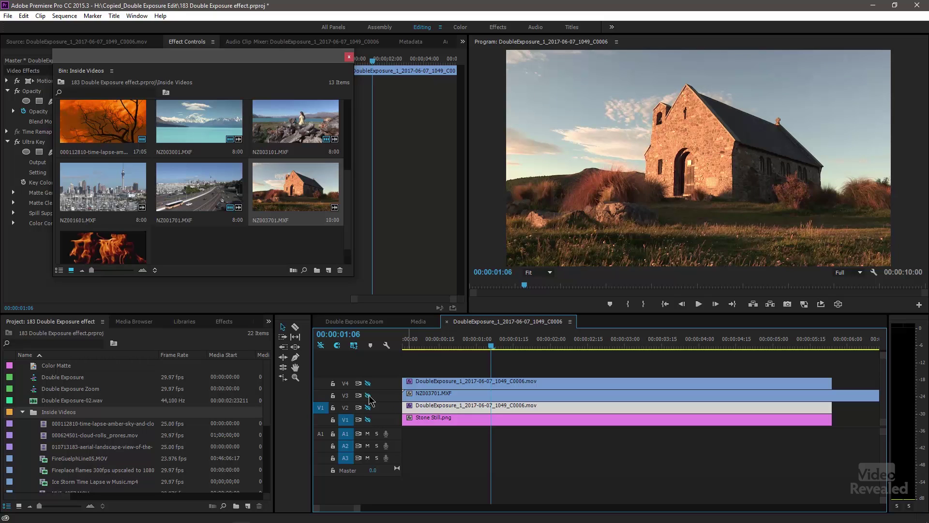
{"action": "left_click", "coordinate": [368, 395]}
{"action": "left_click", "coordinate": [368, 395]}
{"action": "left_click", "coordinate": [368, 384]}
- Find the Track Matte Key effect by searching for "track" and apply it to the NZ003701.MXF clip on V3
{"action": "left_click", "coordinate": [439, 396]}
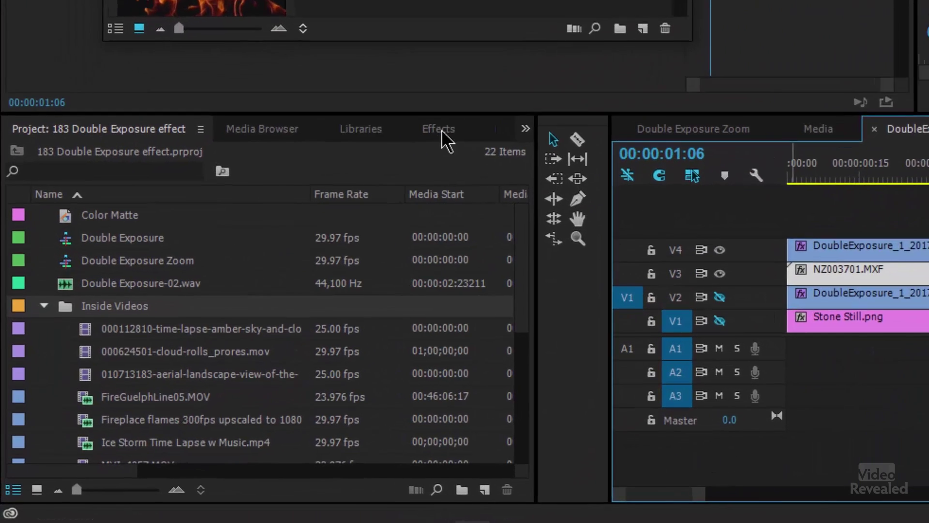
{"action": "left_click", "coordinate": [224, 321]}
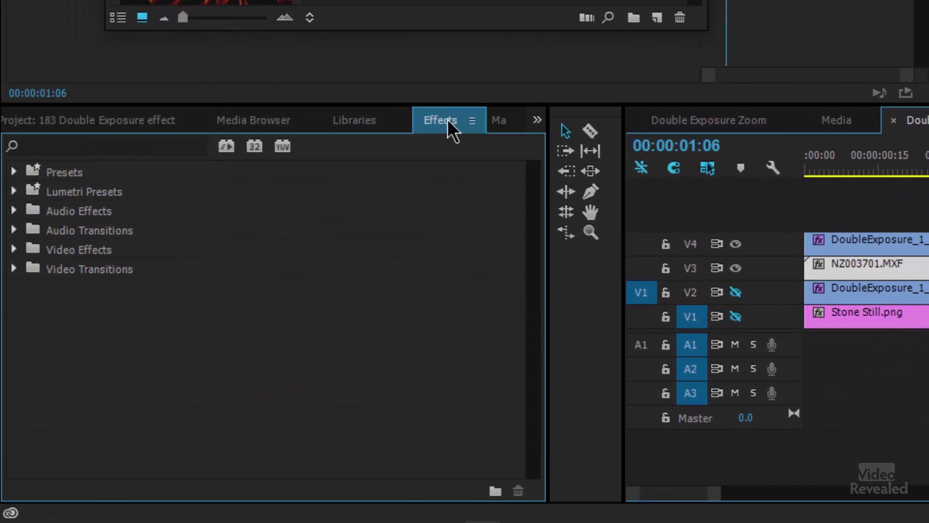
{"action": "left_click", "coordinate": [185, 144]}
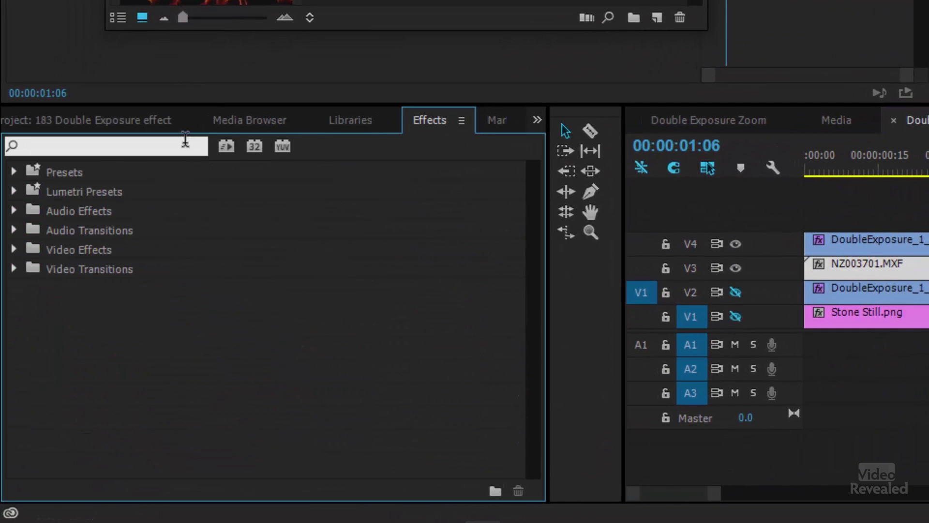
{"action": "type", "text": "track"}
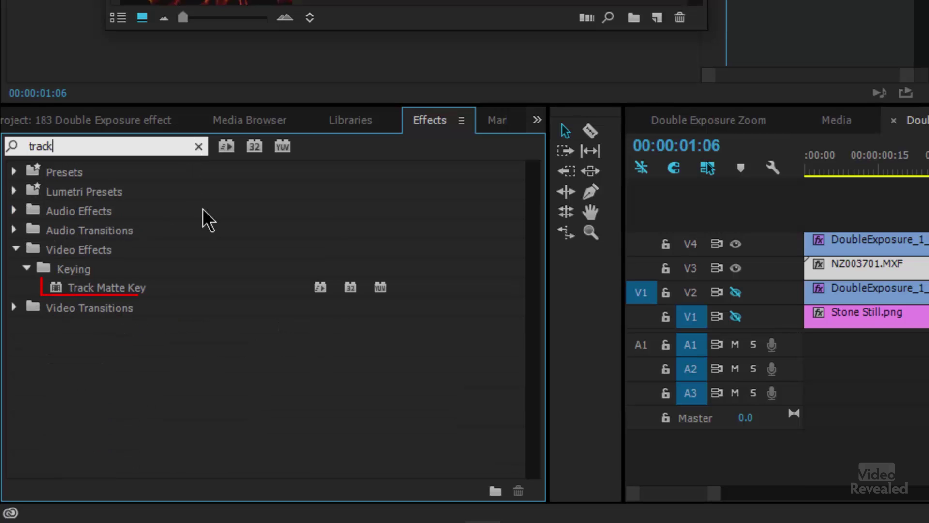
{"action": "left_click_drag", "start_coordinate": [121, 299], "coordinate": [908, 259]}
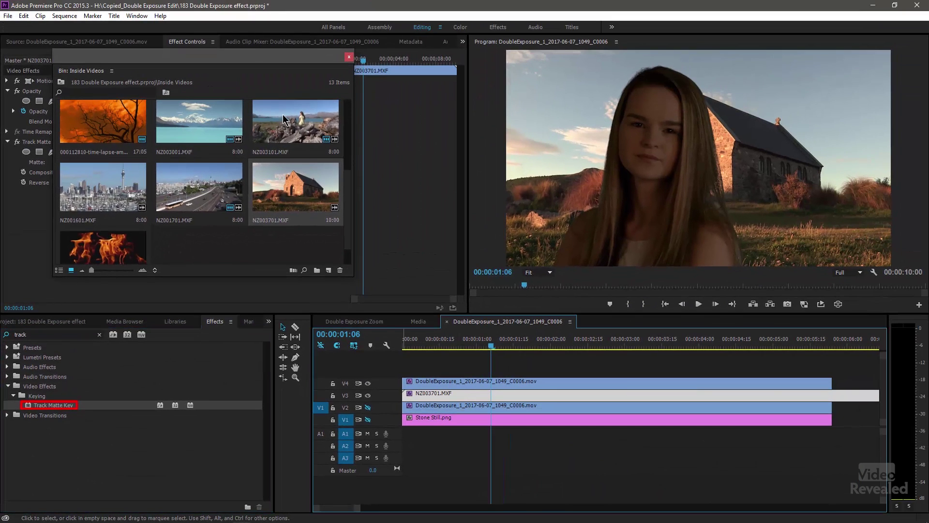
- Close the floating Inside Videos bin and set the Track Matte Key's matte to Video 4 on the church clip
{"action": "left_click", "coordinate": [182, 42]}
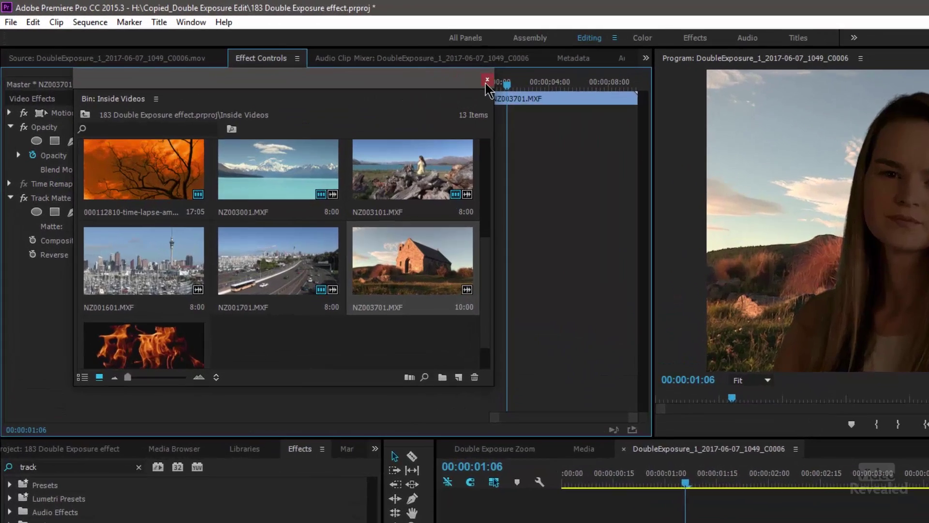
{"action": "left_click", "coordinate": [350, 56]}
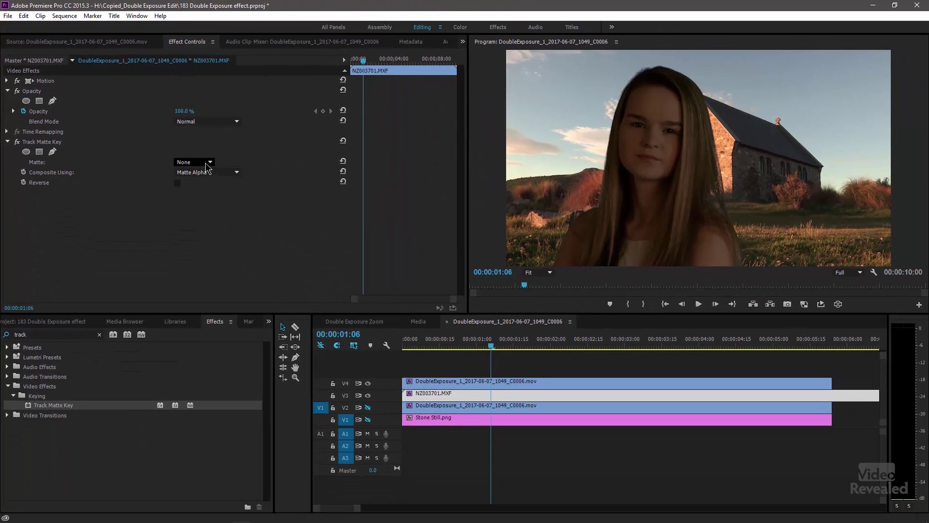
{"action": "left_click", "coordinate": [411, 325]}
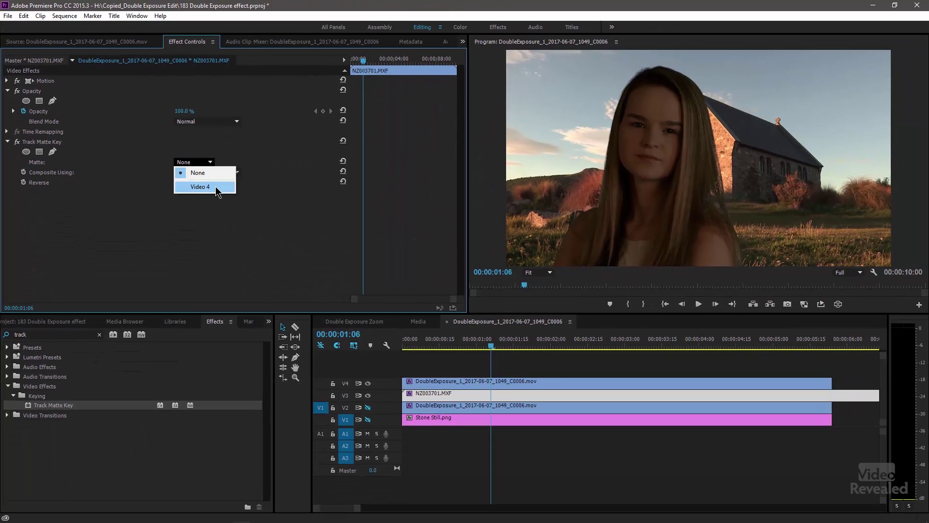
{"action": "left_click", "coordinate": [216, 187]}
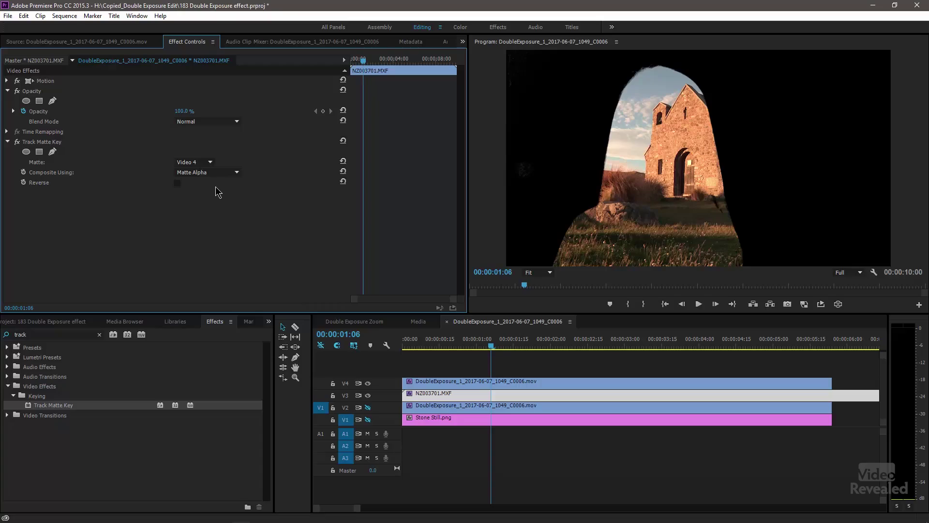
- Try compositing the Track Matte Key with Matte Luma, and return it to Matte Alpha
{"action": "left_click", "coordinate": [219, 172]}
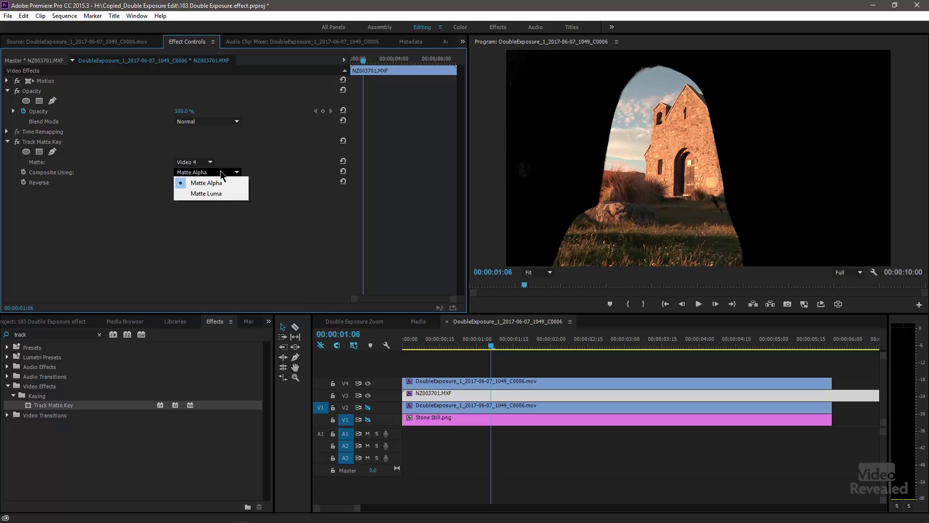
{"action": "left_click", "coordinate": [233, 196]}
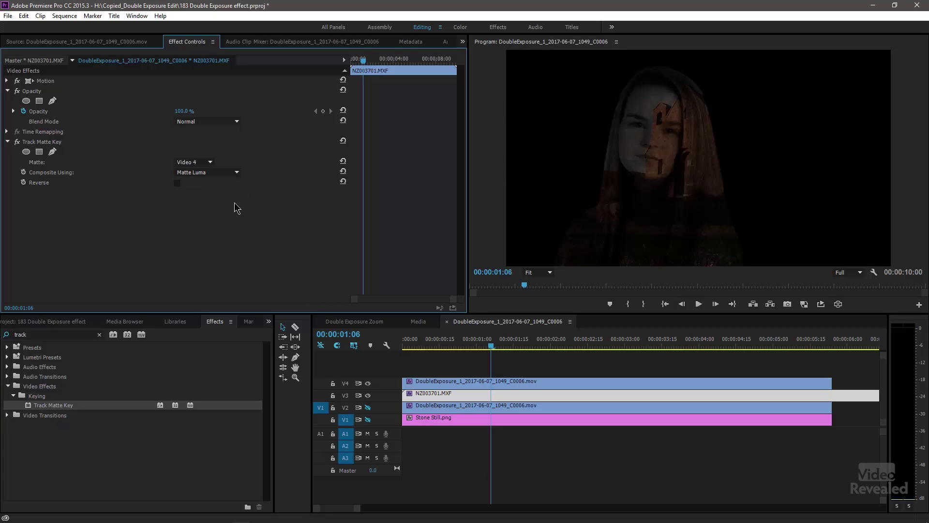
{"action": "left_click", "coordinate": [208, 172]}
{"action": "left_click", "coordinate": [214, 183]}
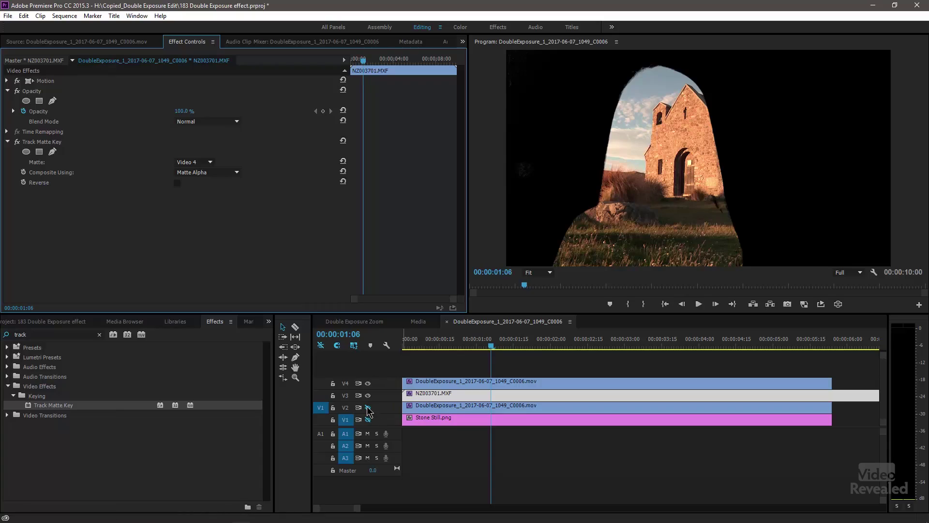
- Turn the outputs of tracks V1 and V2 back on and compare the composite with V3 hidden and shown
{"action": "left_click", "coordinate": [367, 419]}
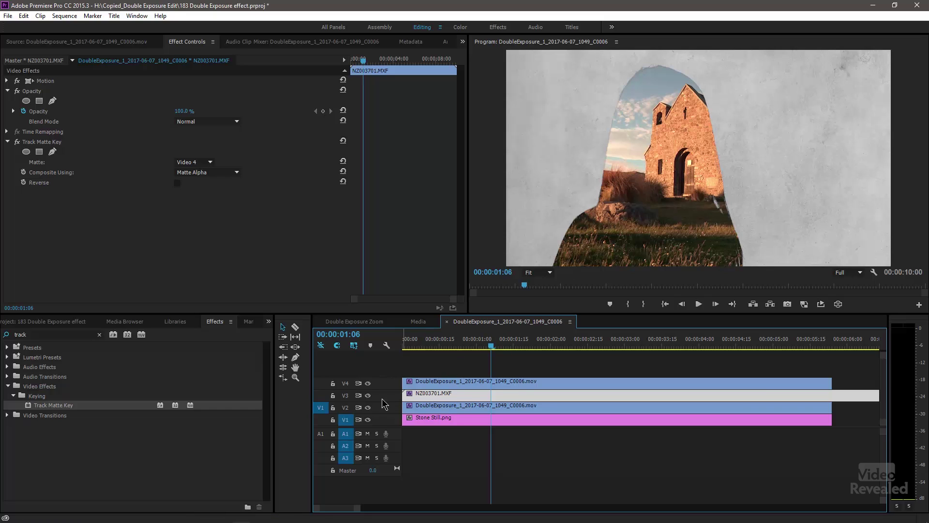
{"action": "left_click", "coordinate": [368, 396]}
{"action": "left_click", "coordinate": [368, 396]}
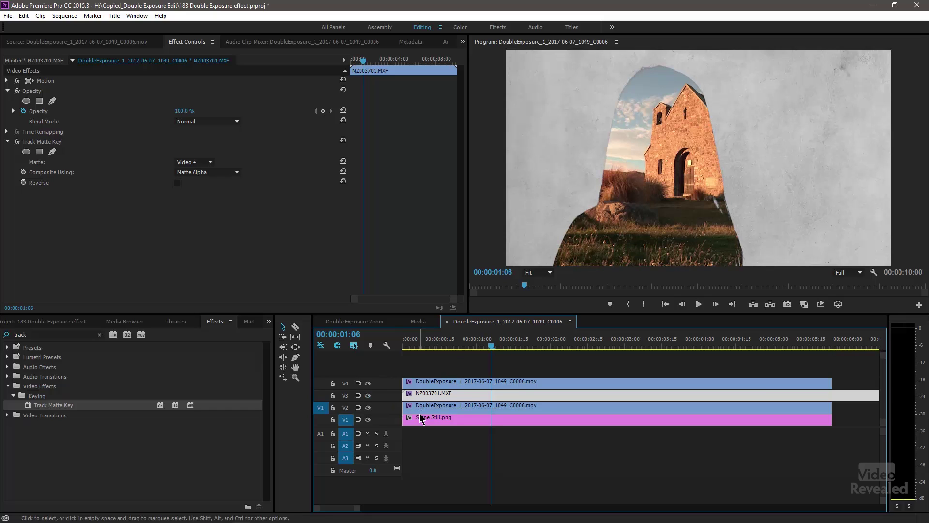
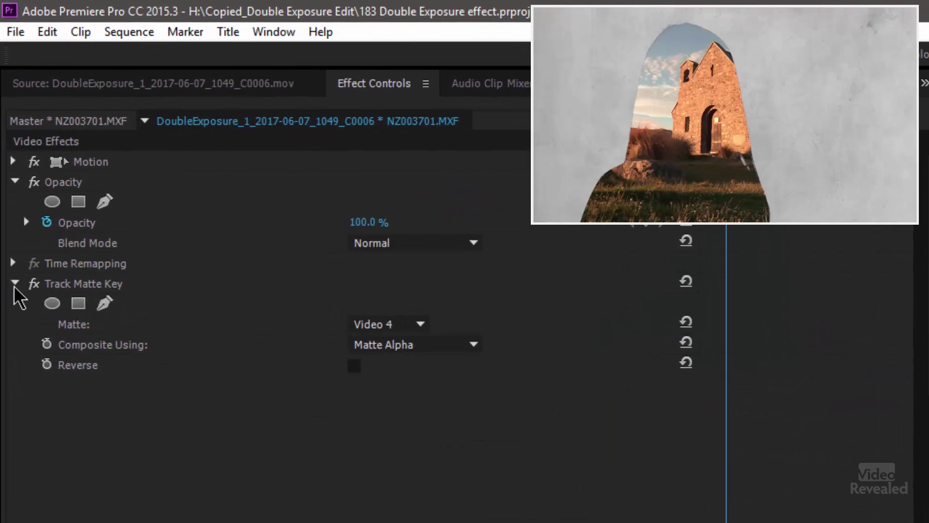
- Collapse the Track Matte Key settings and try the church clip's opacity at 15%, returning it to 100%
{"action": "left_click", "coordinate": [14, 285]}
{"action": "left_click", "coordinate": [19, 181]}
{"action": "left_click", "coordinate": [20, 182]}
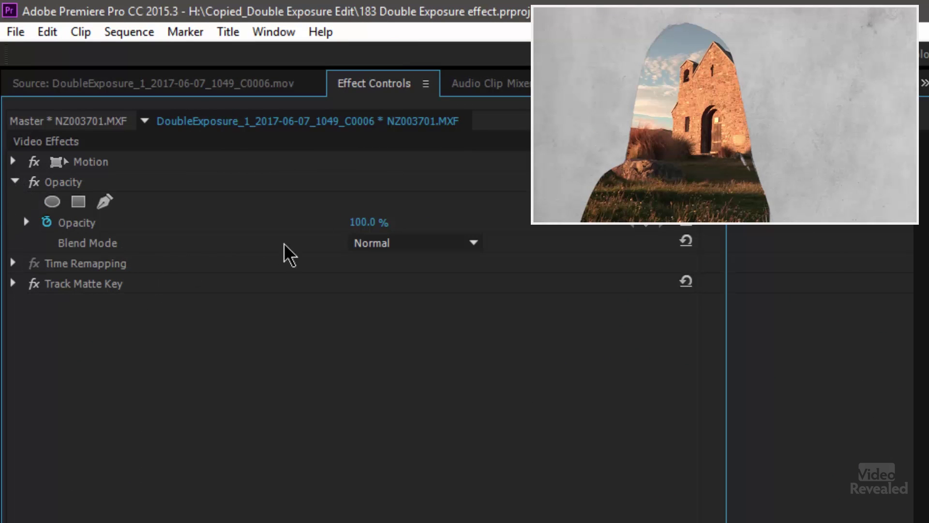
{"action": "left_click_drag", "start_coordinate": [368, 222], "coordinate": [329, 222]}
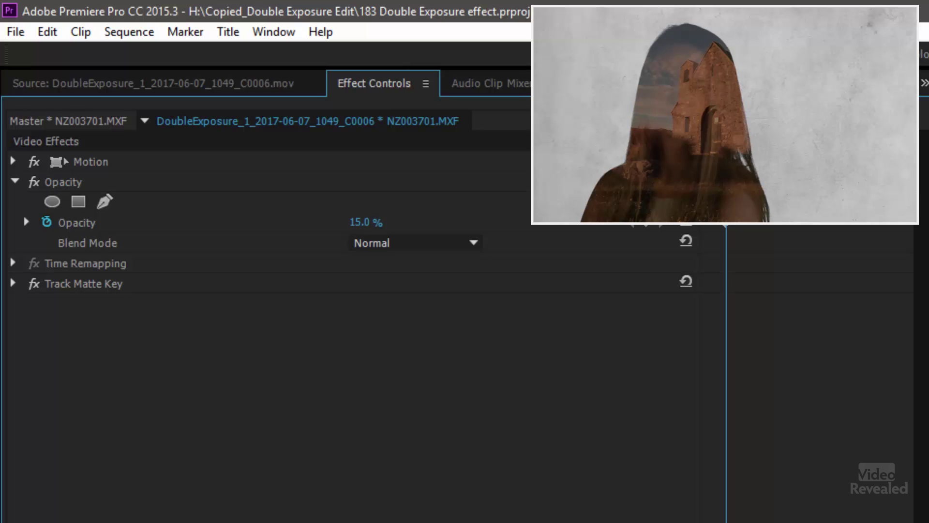
{"action": "left_click_drag", "start_coordinate": [327, 222], "coordinate": [368, 222]}
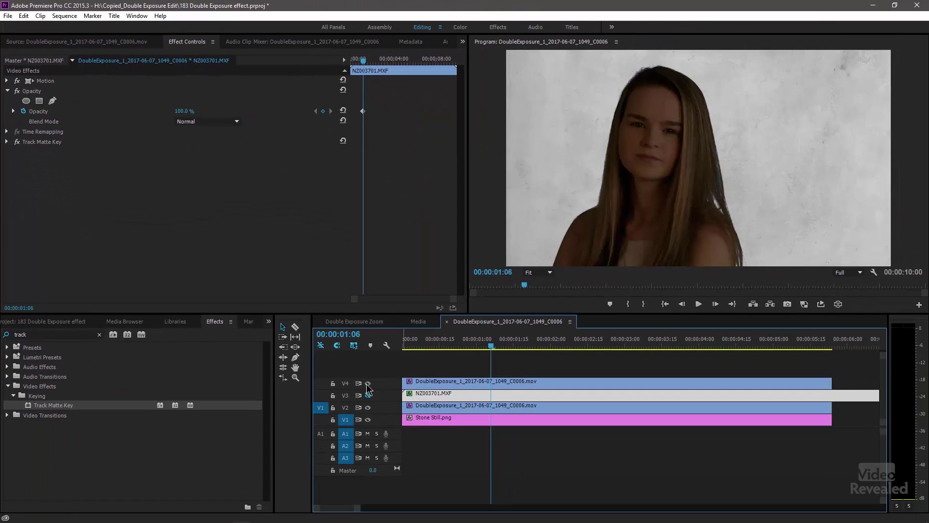
- Hide tracks V3 and V4 and set the Lumetri exposure of the portrait clip on V2 to 2.0
{"action": "left_click", "coordinate": [424, 408]}
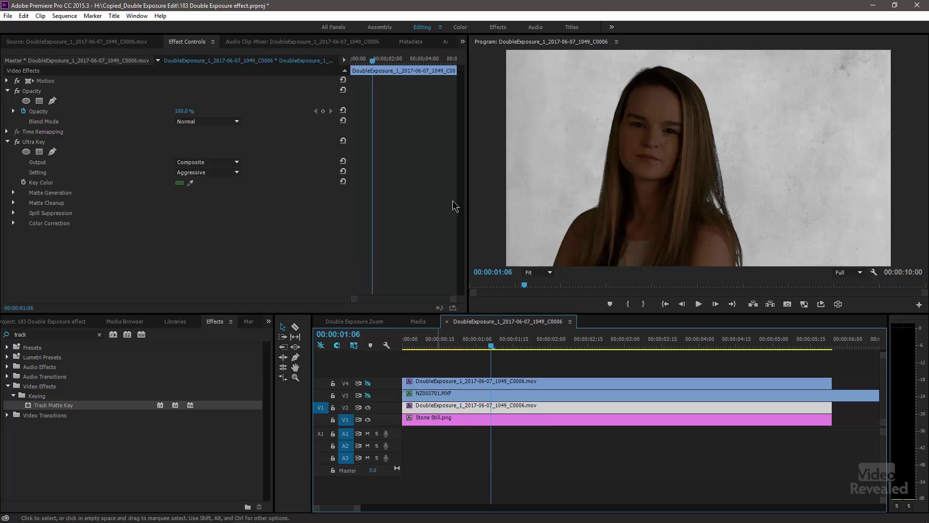
{"action": "left_click", "coordinate": [461, 27]}
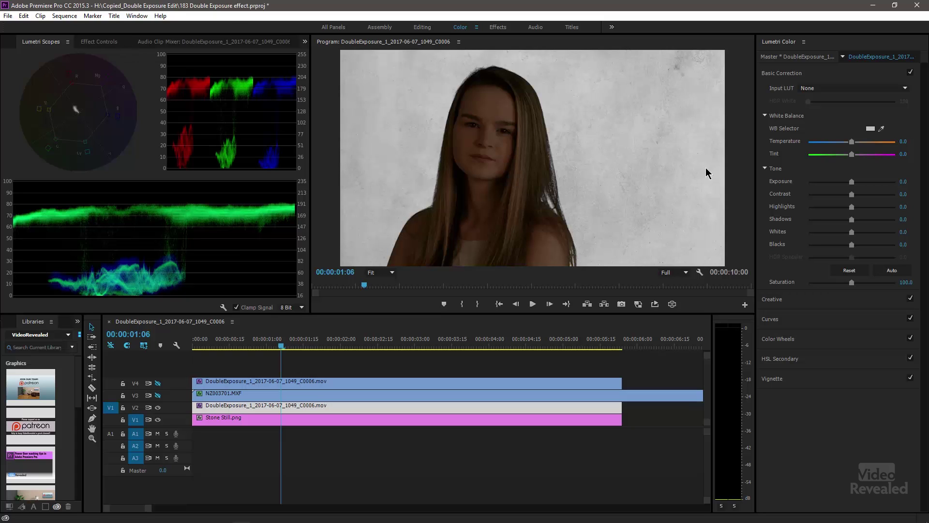
{"action": "left_click_drag", "start_coordinate": [854, 182], "coordinate": [869, 182]}
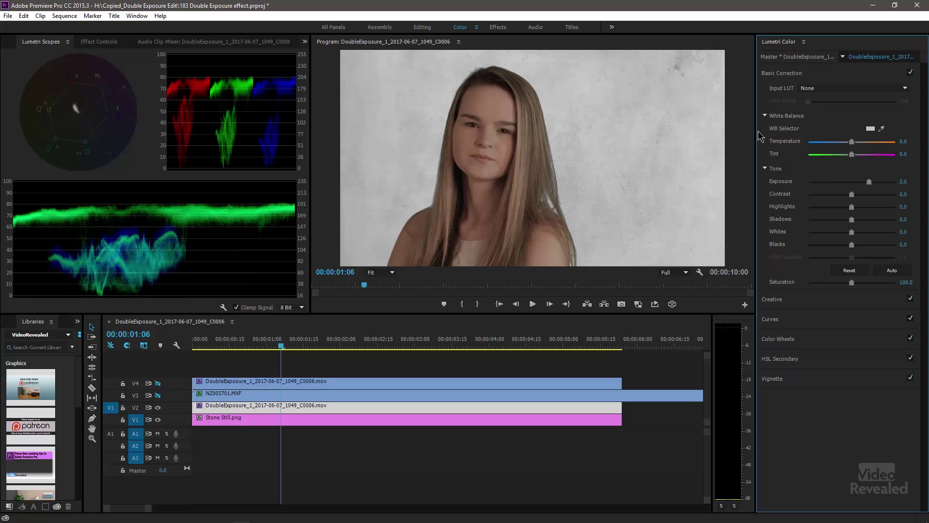
{"action": "left_click", "coordinate": [426, 27]}
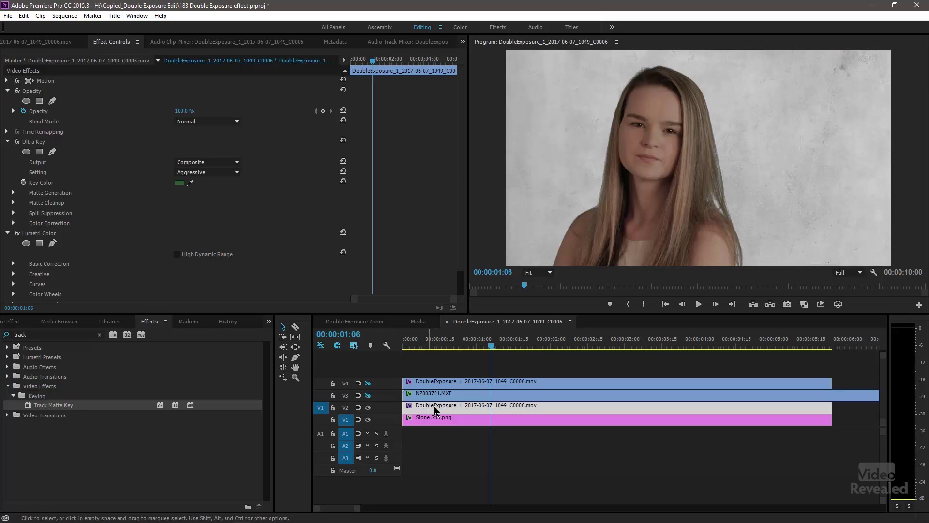
- Collapse the portrait clip's Ultra Key and Lumetri Color settings and turn tracks V3 and V4 back on
{"action": "left_click", "coordinate": [8, 142]}
{"action": "left_click", "coordinate": [8, 152]}
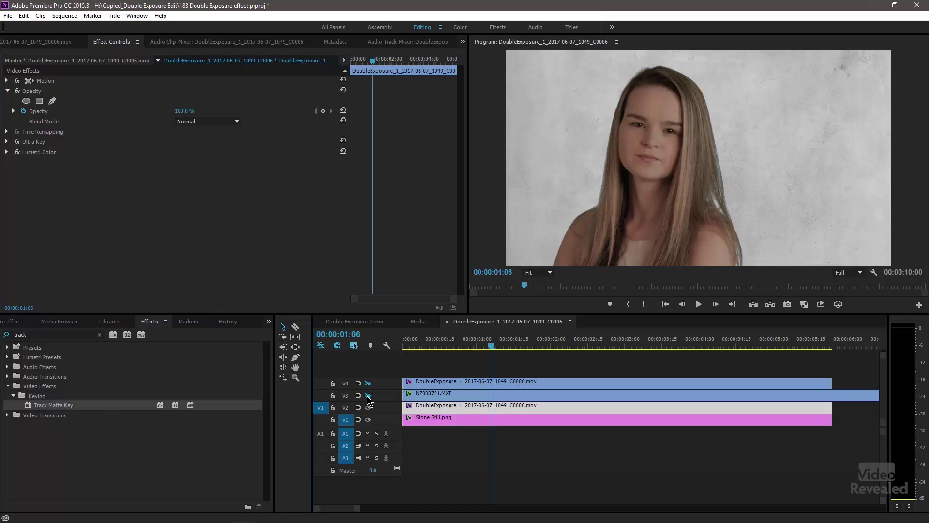
{"action": "left_click", "coordinate": [368, 395]}
{"action": "left_click", "coordinate": [368, 384]}
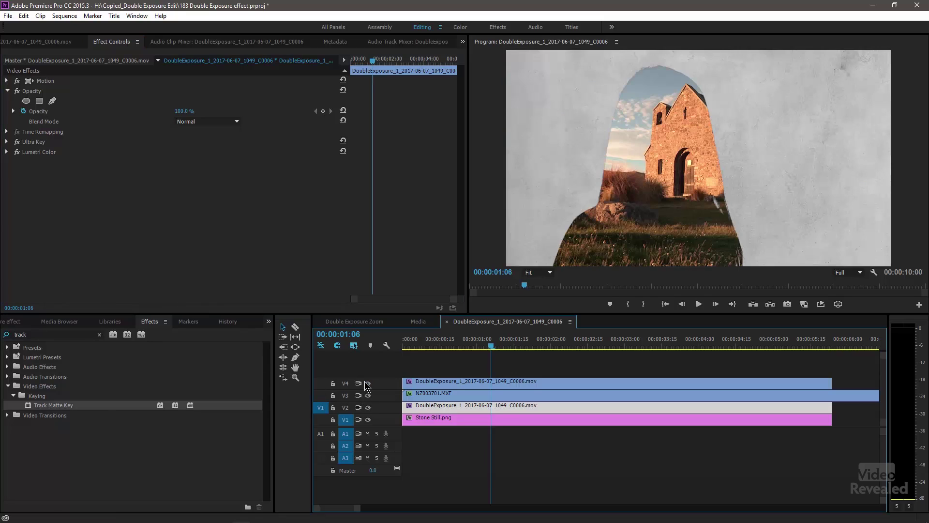
- Try a 41% opacity on the church clip over the brightened portrait, and set it back to 100%
{"action": "left_click", "coordinate": [446, 396]}
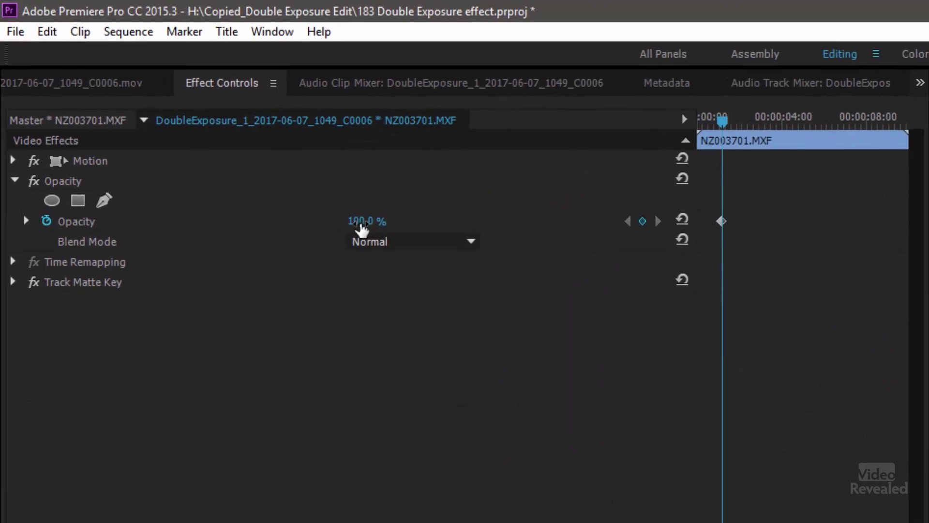
{"action": "mouse_move", "coordinate": [369, 222]}
{"action": "left_mouse_down"}
{"action": "mouse_move", "coordinate": [335, 221]}
{"action": "mouse_move", "coordinate": [399, 222]}
{"action": "mouse_move", "coordinate": [359, 222]}
{"action": "mouse_move", "coordinate": [378, 221]}
{"action": "left_mouse_up"}
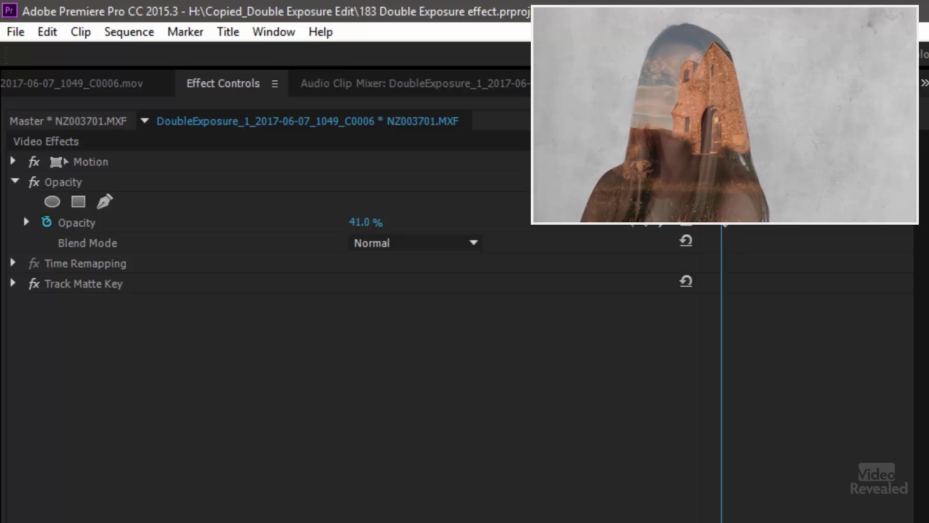
{"action": "left_click", "coordinate": [364, 222]}
{"action": "type", "text": "100"}
{"action": "key", "text": "Return"}
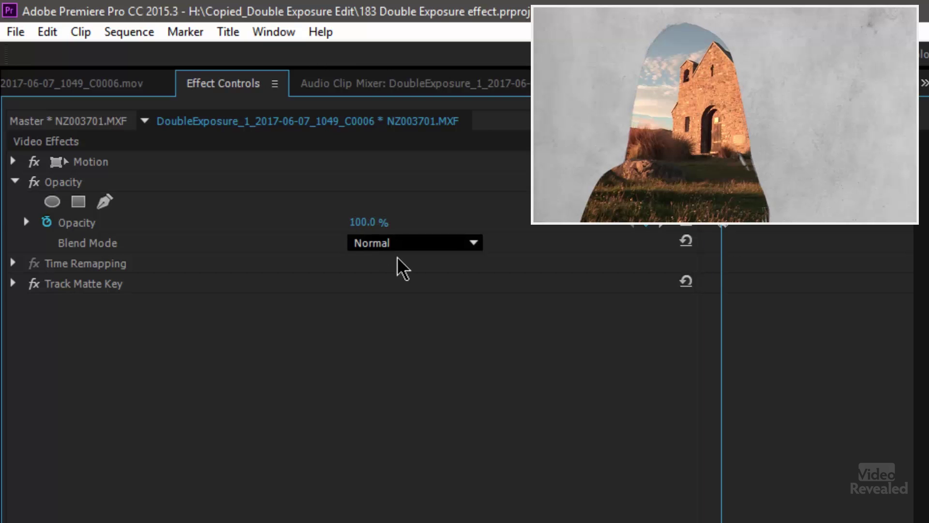
- Try the church clip's blend modes from Dissolve through Linear Dodge (Add), keeping its opacity at 100%
{"action": "left_click", "coordinate": [417, 244]}
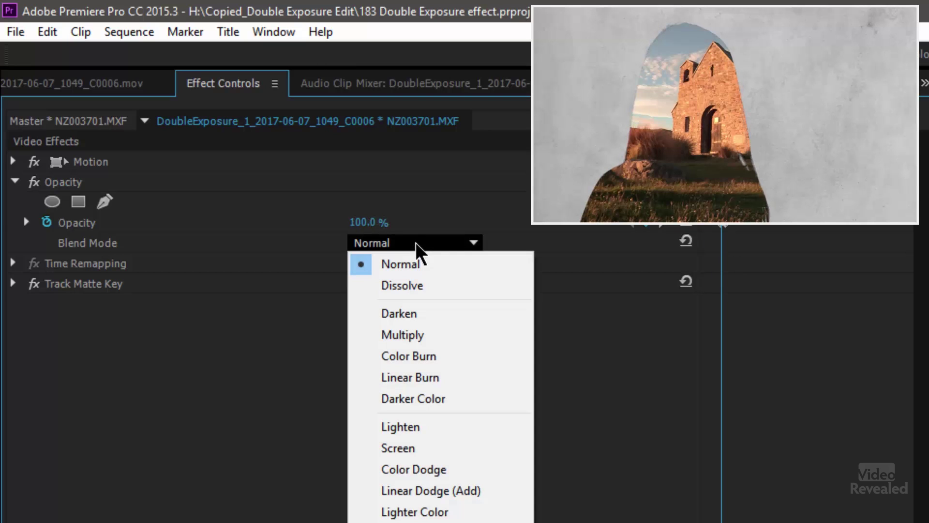
{"action": "left_click", "coordinate": [307, 305]}
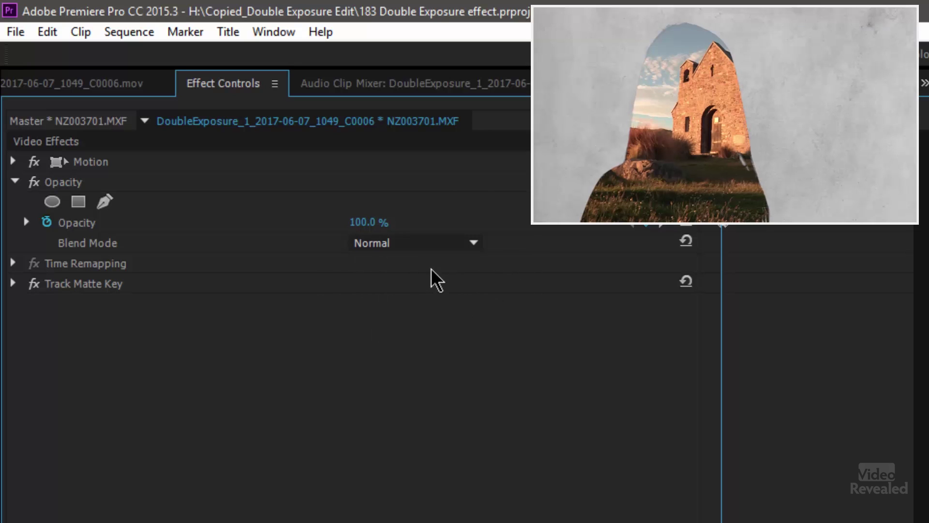
{"action": "scroll", "coordinate": [428, 249], "scroll_direction": "down", "scroll_amount": 1}
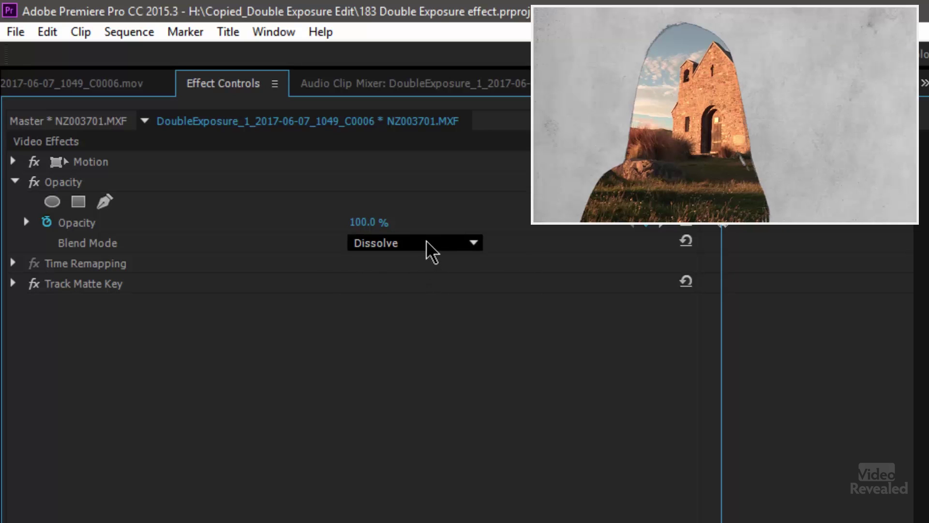
{"action": "scroll", "coordinate": [427, 241], "scroll_direction": "down", "scroll_amount": 1}
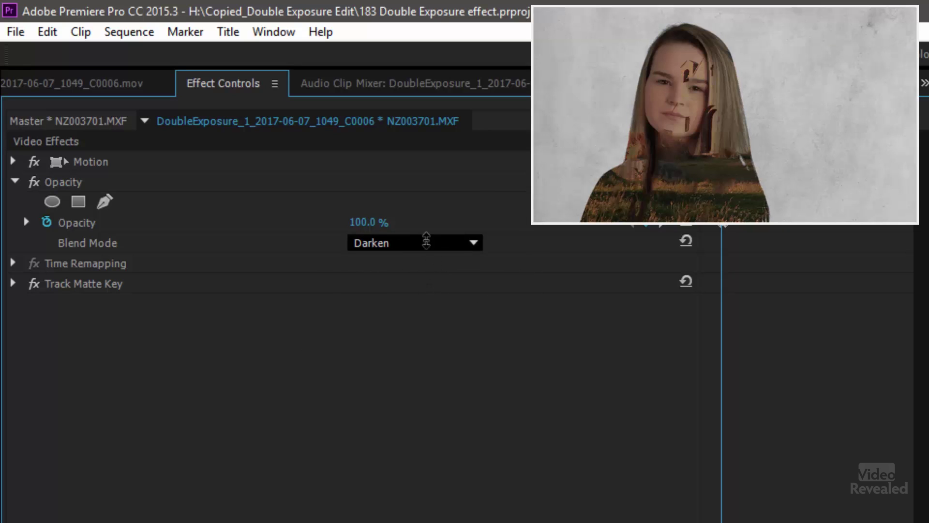
{"action": "scroll", "coordinate": [426, 241], "scroll_direction": "down", "scroll_amount": 1}
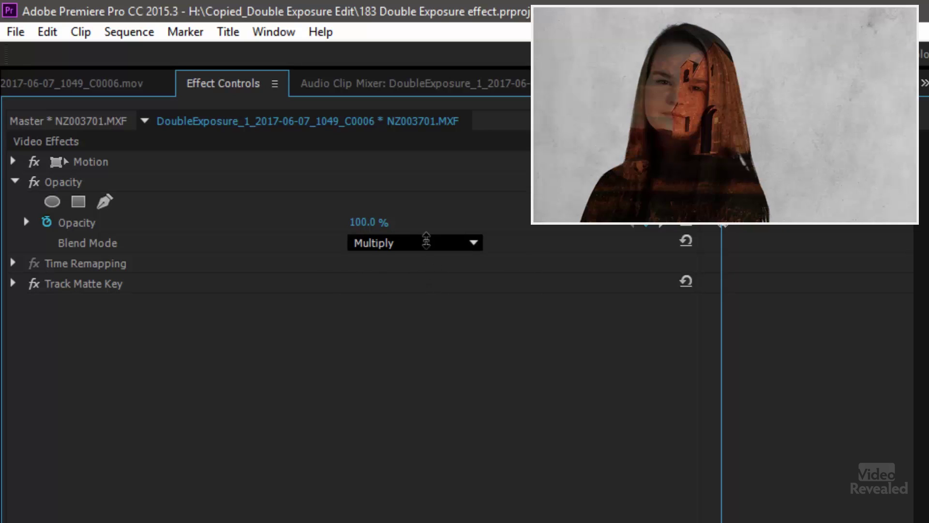
{"action": "scroll", "coordinate": [427, 241], "scroll_direction": "down", "scroll_amount": 3}
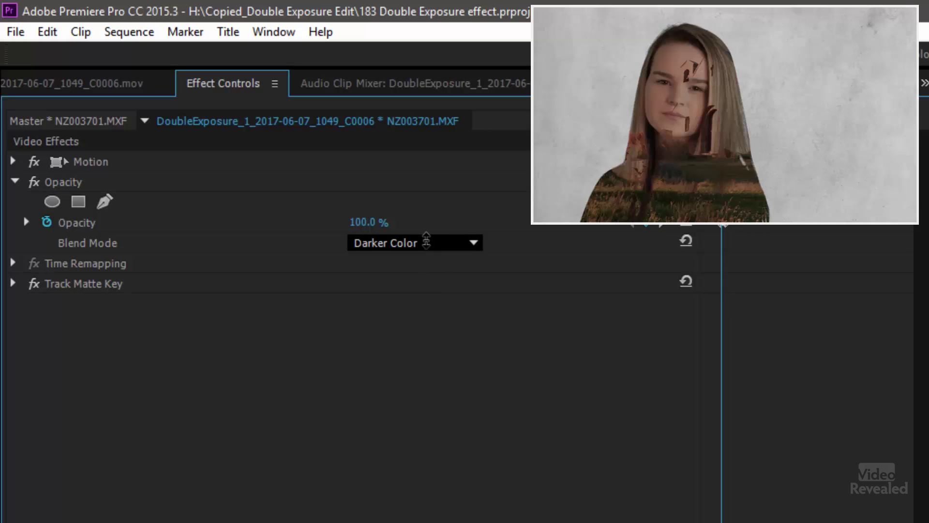
{"action": "scroll", "coordinate": [426, 241], "scroll_direction": "down", "scroll_amount": 1}
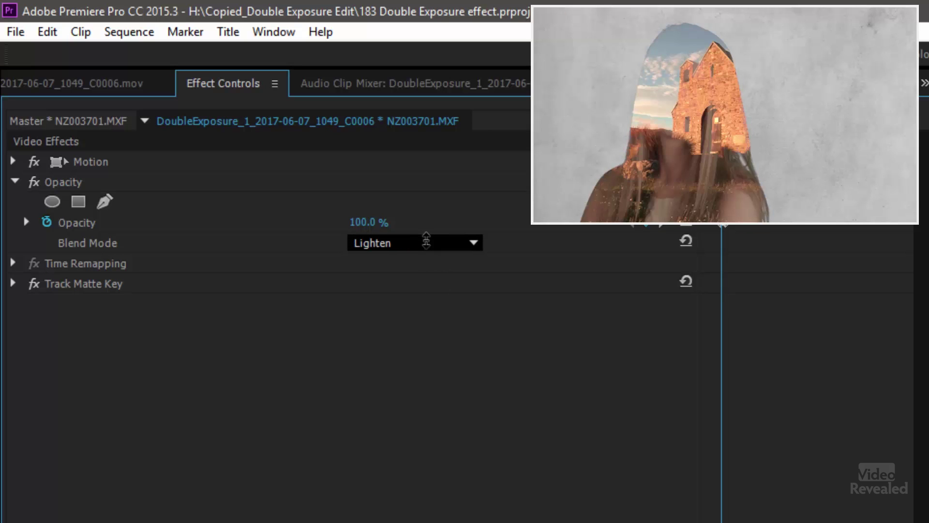
{"action": "scroll", "coordinate": [427, 241], "scroll_direction": "down", "scroll_amount": 1}
{"action": "scroll", "coordinate": [427, 241], "scroll_direction": "down", "scroll_amount": 1}
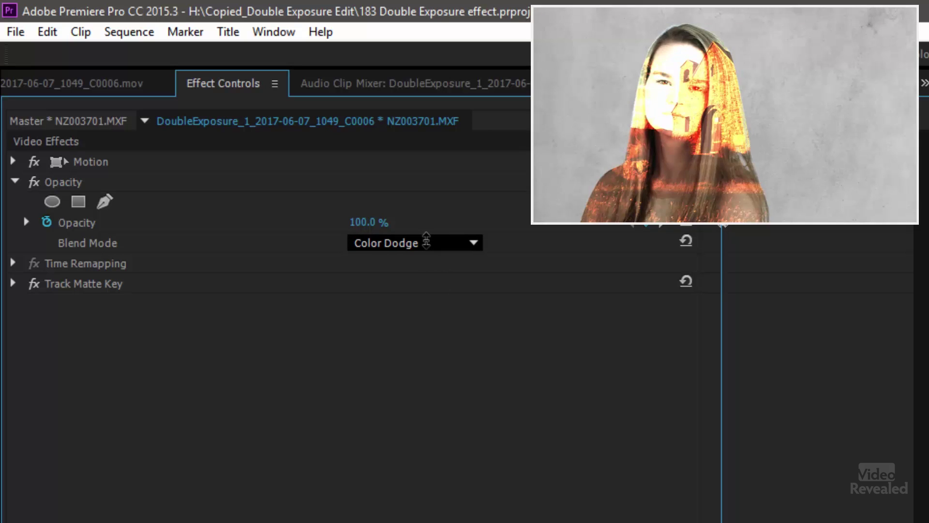
{"action": "scroll", "coordinate": [426, 241], "scroll_direction": "down", "scroll_amount": 1}
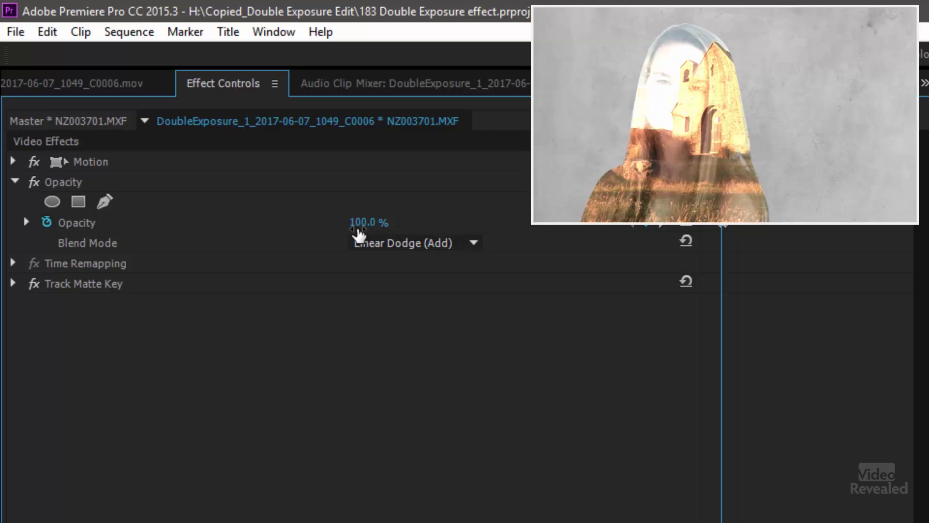
{"action": "mouse_move", "coordinate": [368, 222]}
{"action": "left_mouse_down"}
{"action": "mouse_move", "coordinate": [339, 222]}
{"action": "mouse_move", "coordinate": [367, 222]}
{"action": "left_mouse_up"}
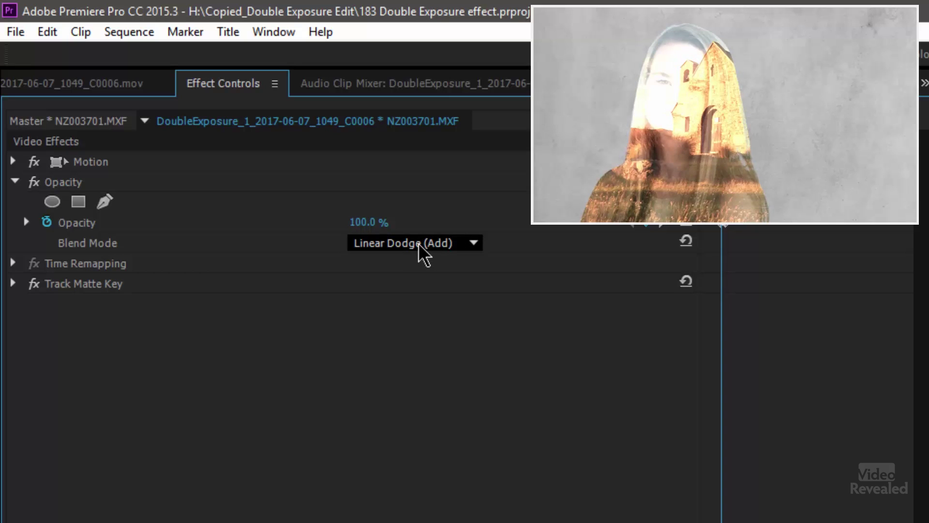
- Set the church clip's blend mode to Overlay and lower its opacity to 55%
{"action": "scroll", "coordinate": [419, 243], "scroll_direction": "down", "scroll_amount": 2}
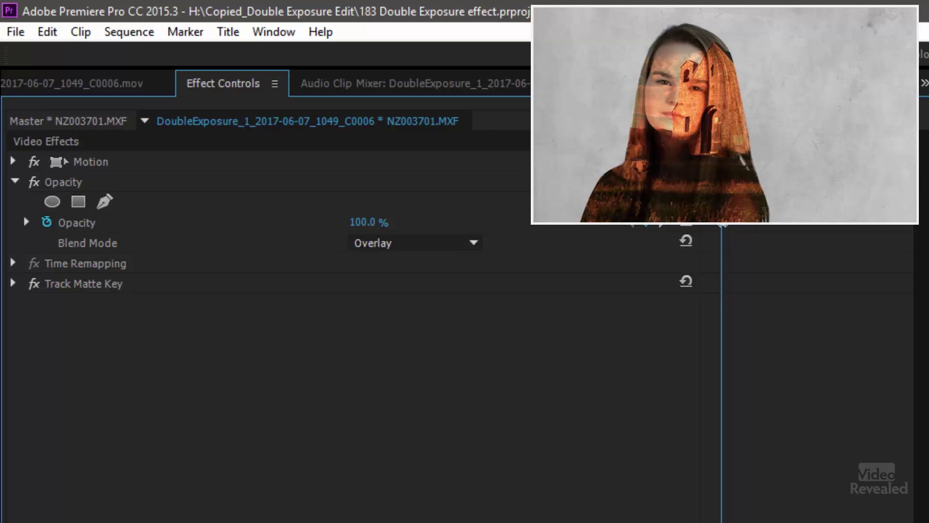
{"action": "left_click_drag", "start_coordinate": [368, 222], "coordinate": [347, 222]}
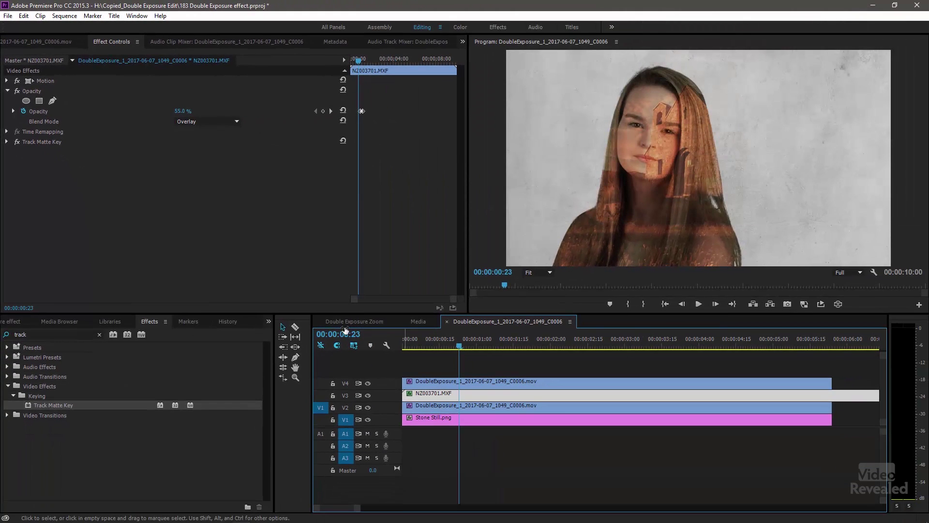
- Expand the church clip's Motion settings and shift the clip horizontally in the frame to position 818, 540
{"action": "left_click", "coordinate": [6, 83]}
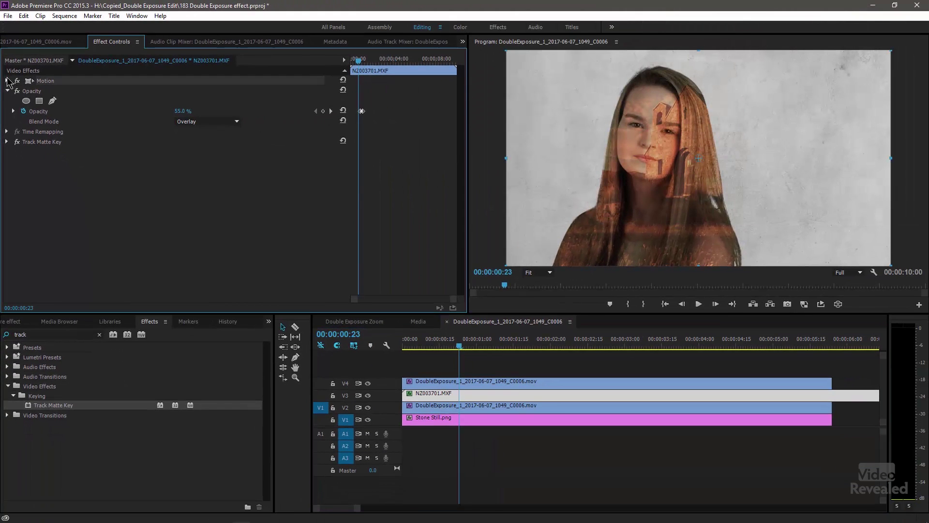
{"action": "left_click", "coordinate": [7, 80]}
{"action": "left_click_drag", "start_coordinate": [698, 158], "coordinate": [669, 158]}
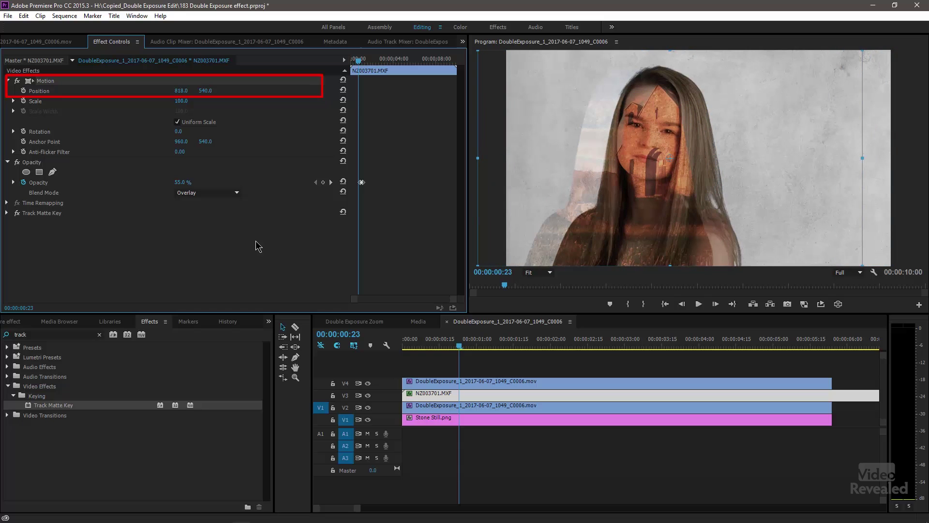
- Shift the portrait matte clip on V4 to a horizontal position of 1099 and check the alignment at 00:00:00:19
{"action": "left_click", "coordinate": [458, 384]}
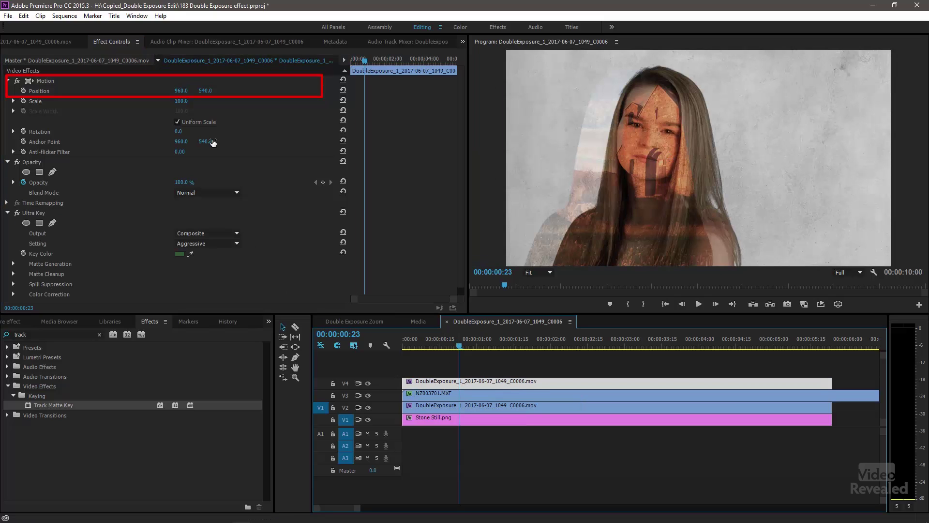
{"action": "left_click_drag", "start_coordinate": [182, 94], "coordinate": [249, 94]}
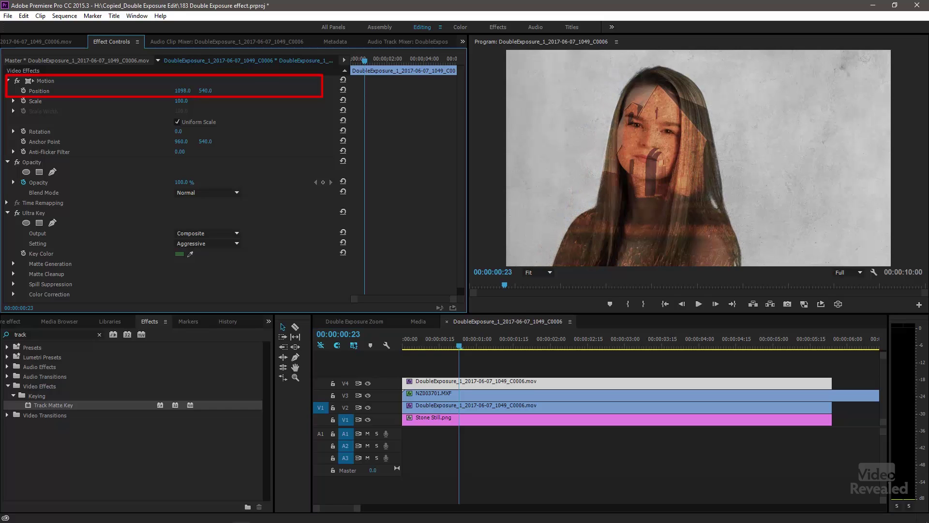
{"action": "mouse_move", "coordinate": [458, 346]}
{"action": "left_mouse_down"}
{"action": "mouse_move", "coordinate": [394, 340]}
{"action": "mouse_move", "coordinate": [484, 347]}
{"action": "mouse_move", "coordinate": [450, 346]}
{"action": "left_mouse_up"}
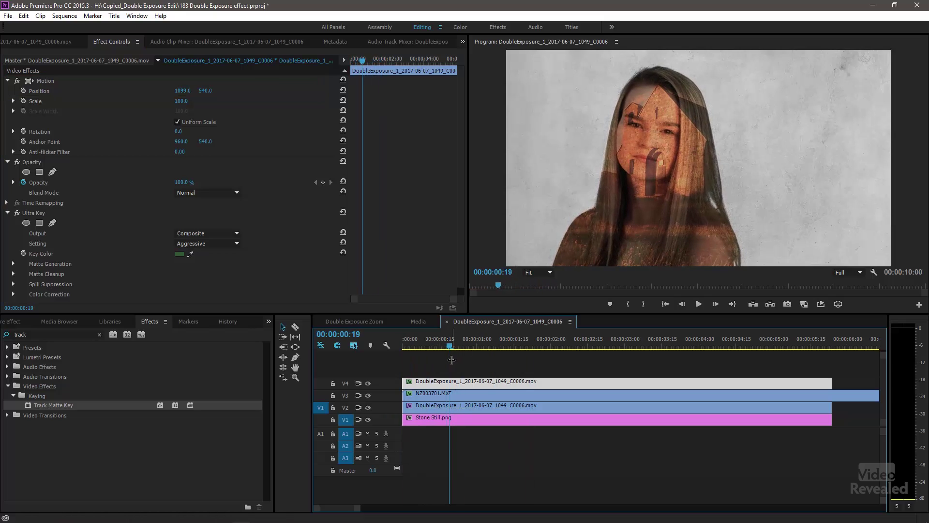
- Turn off opacity keyframing on the church clip, deleting its existing keyframes, and set the opacity to 76%
{"action": "left_click", "coordinate": [450, 396]}
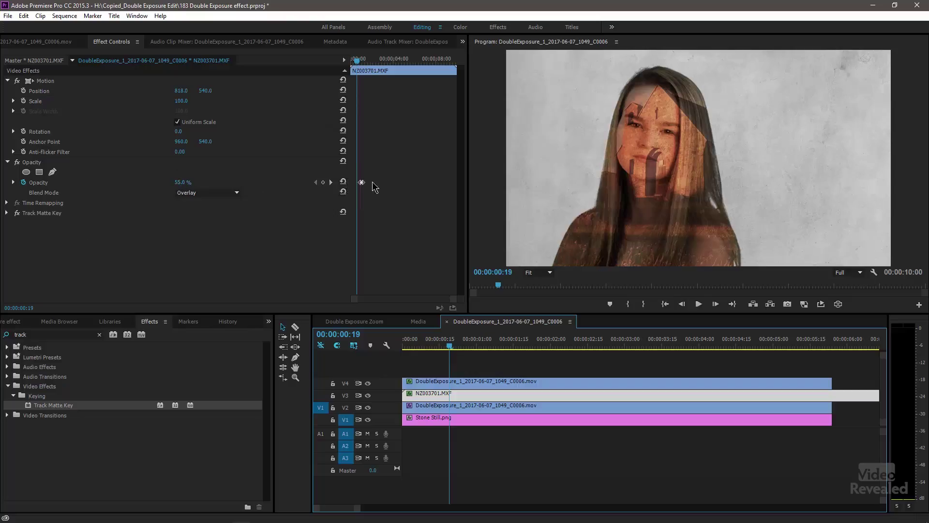
{"action": "left_click_drag", "start_coordinate": [362, 63], "coordinate": [362, 69]}
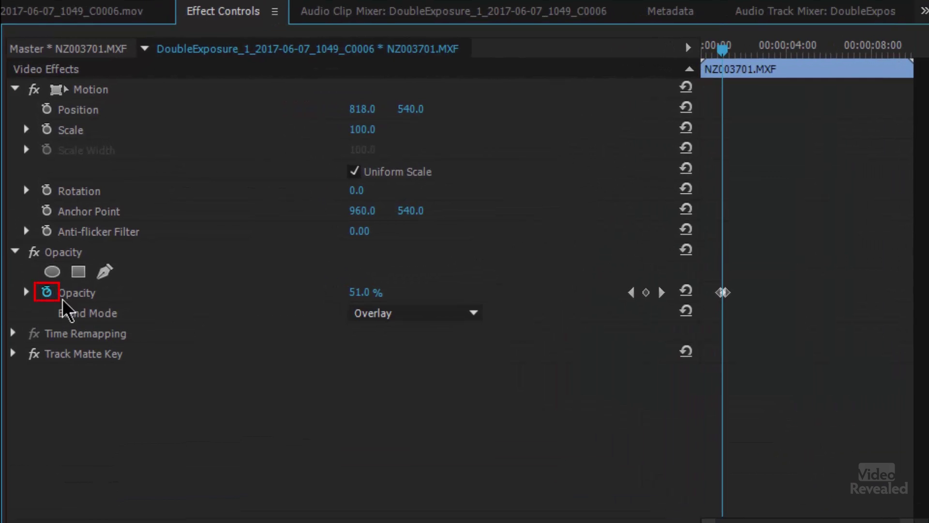
{"action": "left_click", "coordinate": [47, 292]}
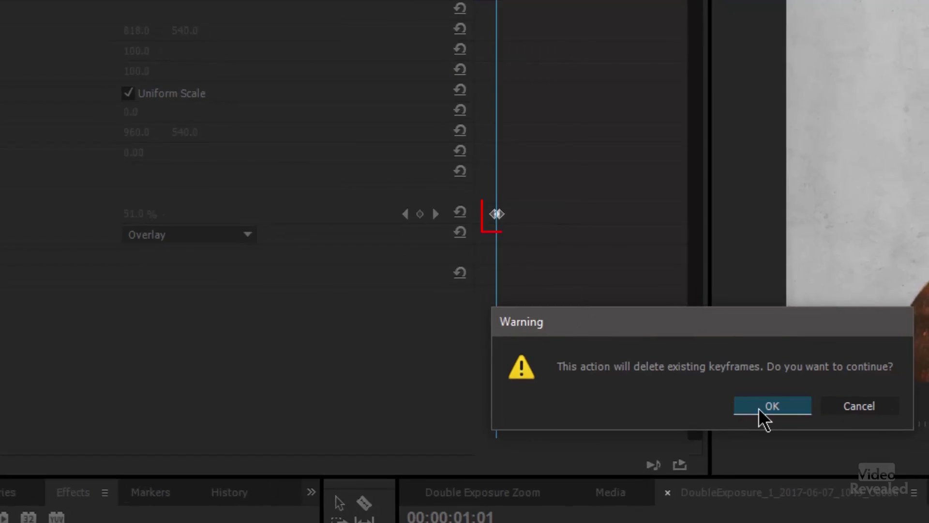
{"action": "left_click", "coordinate": [910, 456]}
{"action": "mouse_move", "coordinate": [141, 213]}
{"action": "left_mouse_down"}
{"action": "mouse_move", "coordinate": [203, 214]}
{"action": "mouse_move", "coordinate": [155, 214]}
{"action": "mouse_move", "coordinate": [193, 214]}
{"action": "left_mouse_up"}
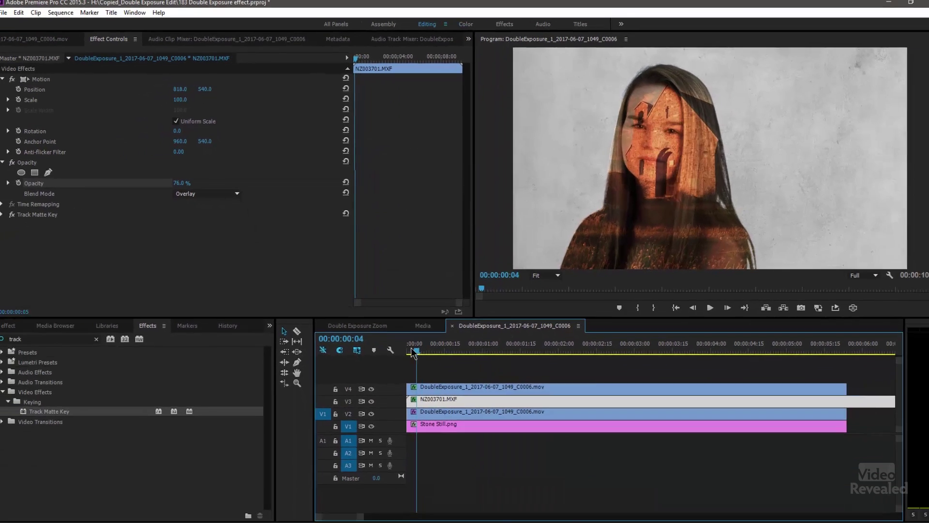
- Scrub through the composite to 00:00:01:10 and lower the church clip's opacity to 62%
{"action": "left_click_drag", "start_coordinate": [427, 345], "coordinate": [477, 348]}
{"action": "left_click_drag", "start_coordinate": [579, 350], "coordinate": [504, 348]}
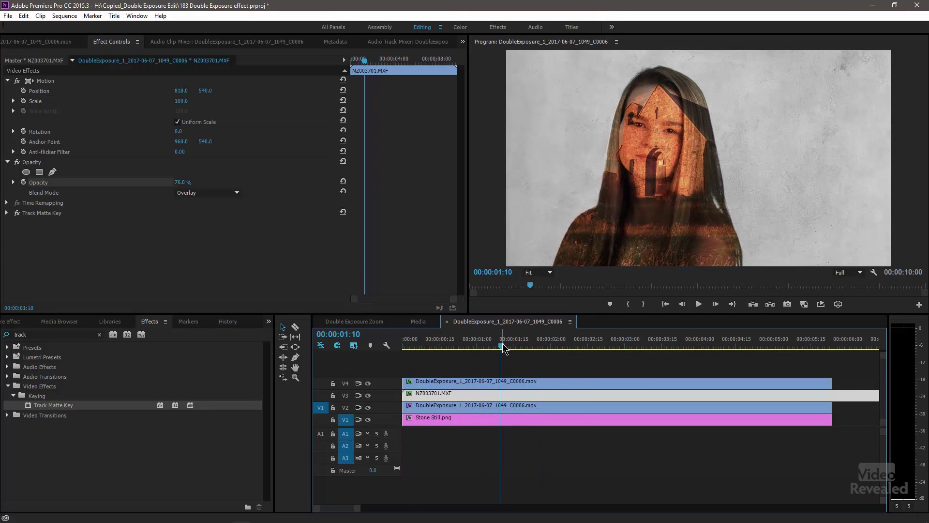
{"action": "left_click", "coordinate": [188, 185]}
{"action": "mouse_move", "coordinate": [183, 182]}
{"action": "left_mouse_down"}
{"action": "mouse_move", "coordinate": [158, 182]}
{"action": "mouse_move", "coordinate": [174, 182]}
{"action": "left_mouse_up"}
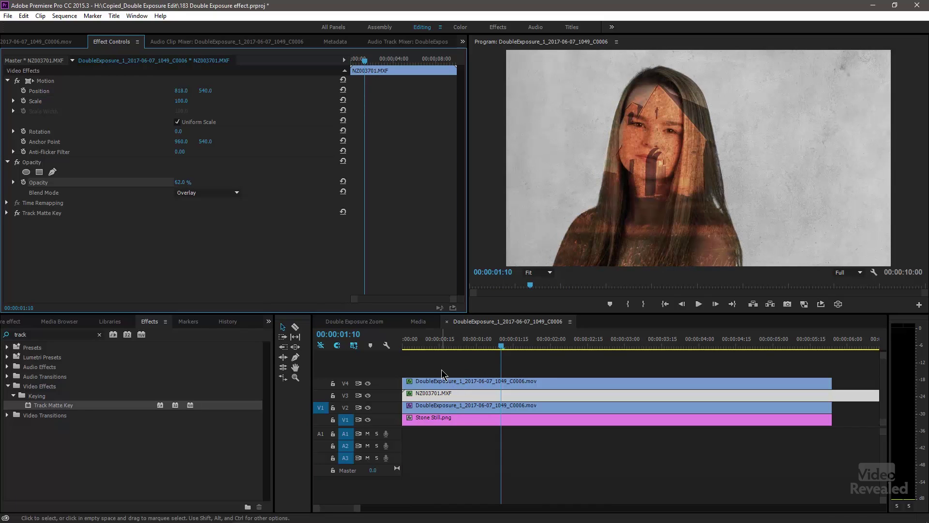
- Switch to the Double Exposure Zoom sequence and preview the cloud clip on V3 beside its double exposure result
{"action": "left_click", "coordinate": [363, 322]}
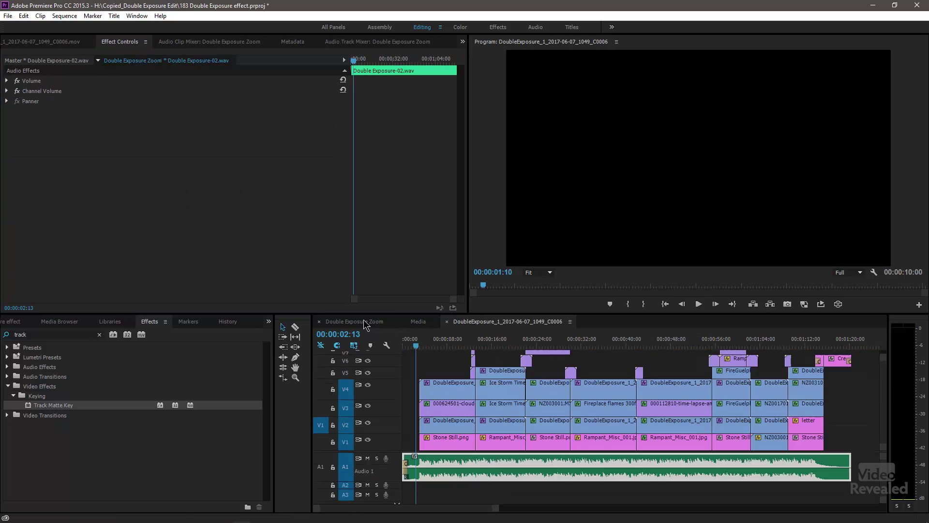
{"action": "left_click_drag", "start_coordinate": [421, 345], "coordinate": [455, 345]}
{"action": "double_click", "coordinate": [443, 412]}
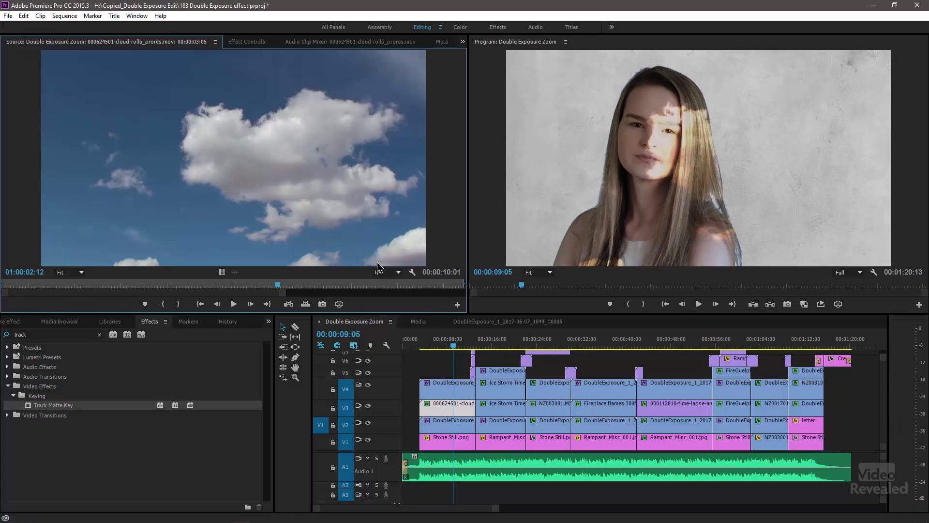
{"action": "left_click_drag", "start_coordinate": [209, 289], "coordinate": [332, 281]}
{"action": "left_click_drag", "start_coordinate": [442, 342], "coordinate": [457, 347]}
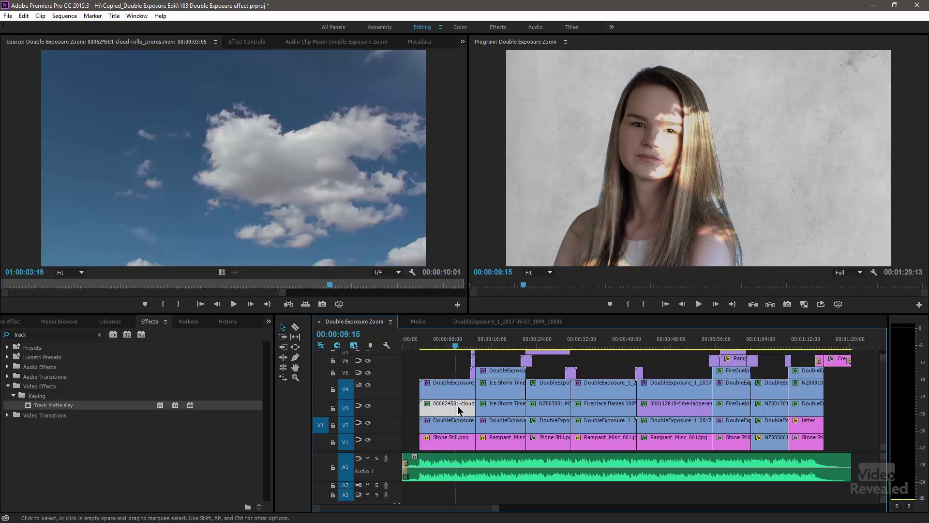
- Inspect the cloud clip's effect settings, toggling its Opacity effect off and on, and view the V2 portrait clip's settings
{"action": "left_click", "coordinate": [247, 41]}
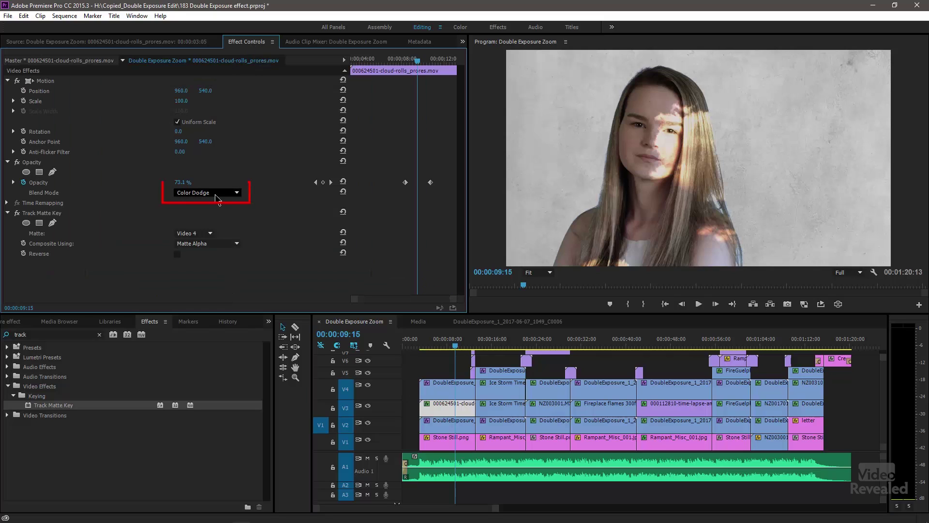
{"action": "left_click", "coordinate": [17, 164]}
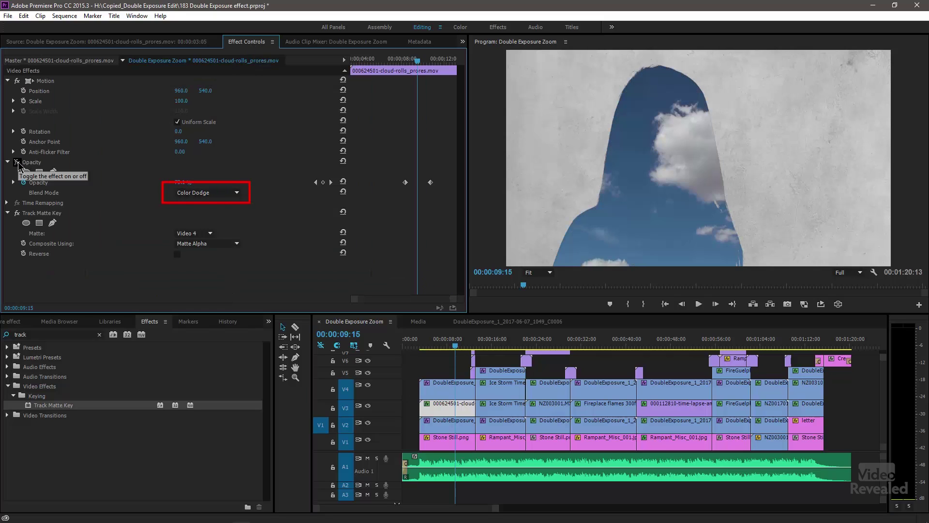
{"action": "left_click", "coordinate": [18, 165]}
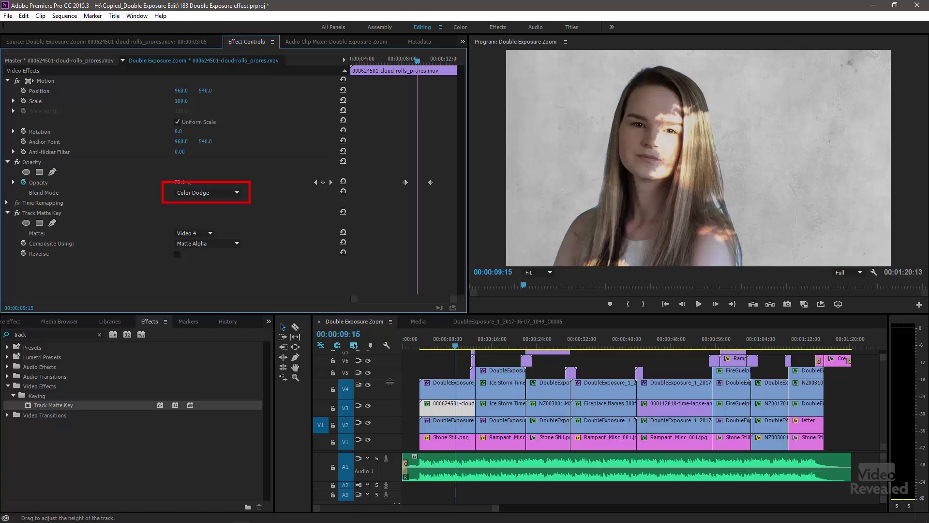
{"action": "left_click", "coordinate": [449, 426]}
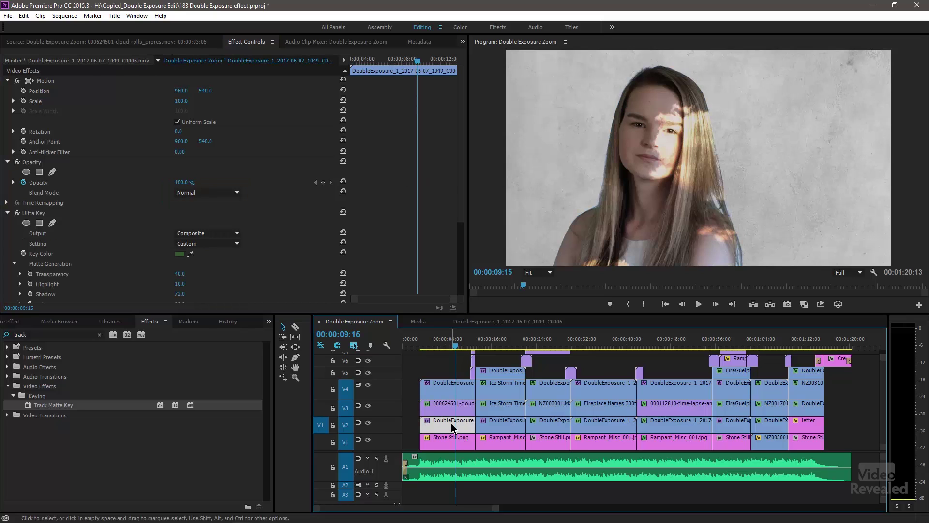
- Scrub to the cowboy hat double exposure at 00:00:19:14 and play its Ice Storm Time Lapse source clip from V3
{"action": "left_click", "coordinate": [474, 347]}
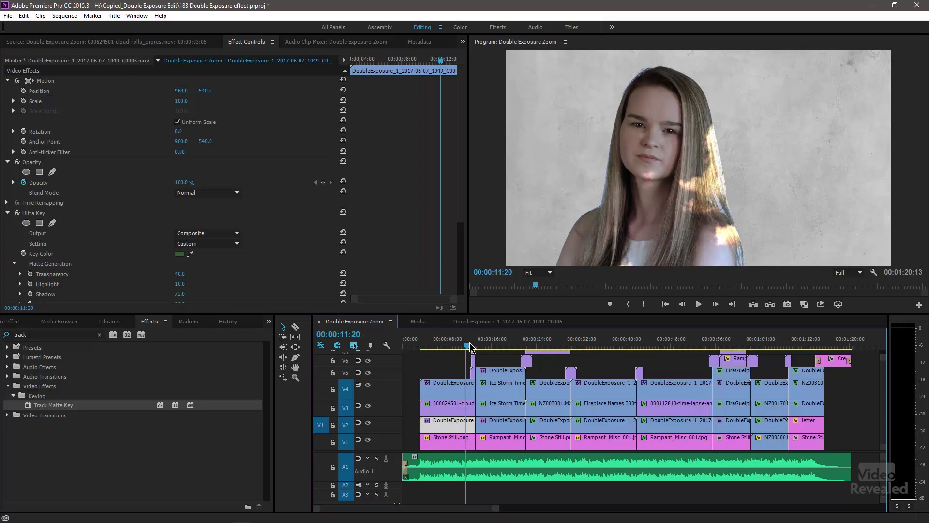
{"action": "mouse_move", "coordinate": [475, 347]}
{"action": "left_mouse_down"}
{"action": "mouse_move", "coordinate": [467, 347]}
{"action": "mouse_move", "coordinate": [475, 345]}
{"action": "left_mouse_up"}
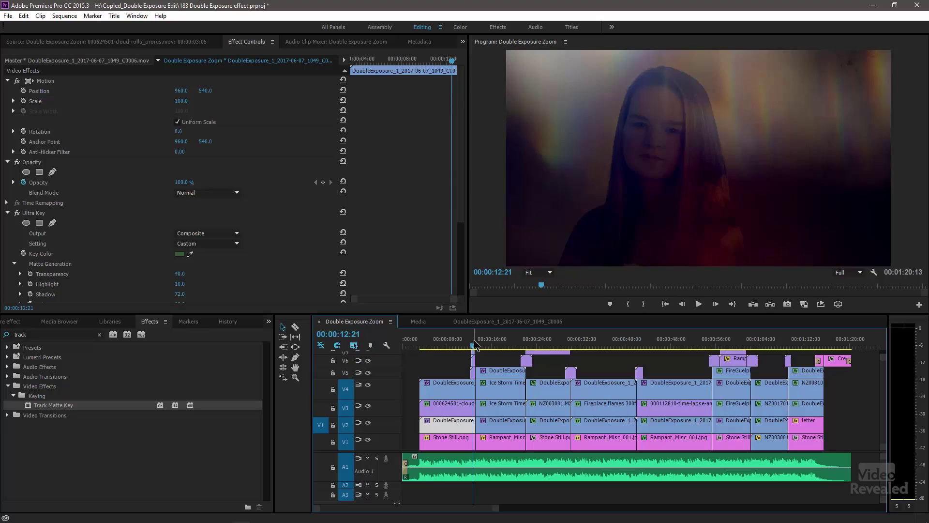
{"action": "left_click", "coordinate": [473, 346]}
{"action": "left_click_drag", "start_coordinate": [473, 346], "coordinate": [511, 356]}
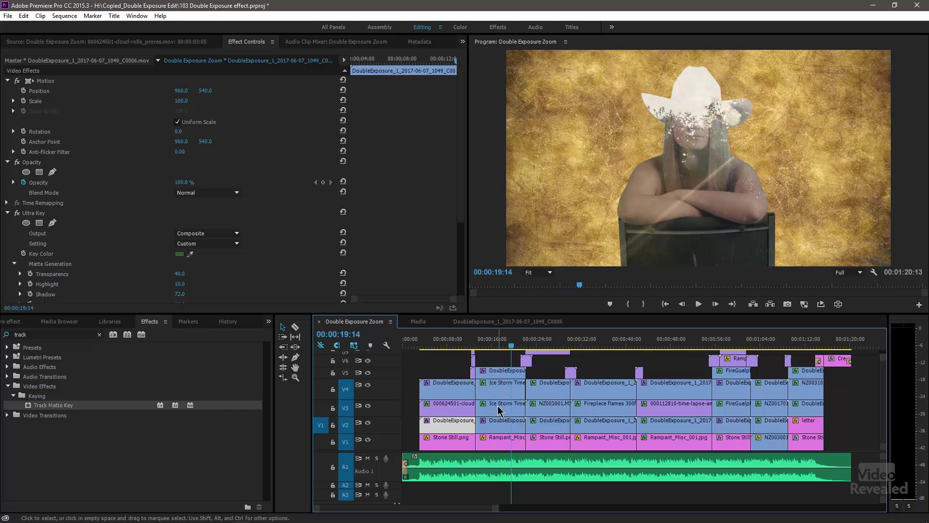
{"action": "double_click", "coordinate": [500, 411]}
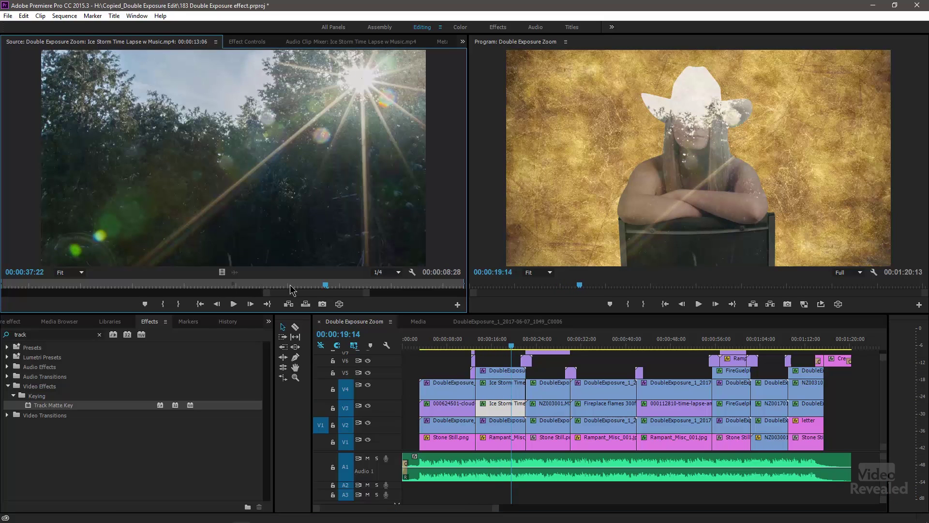
{"action": "left_click", "coordinate": [235, 304]}
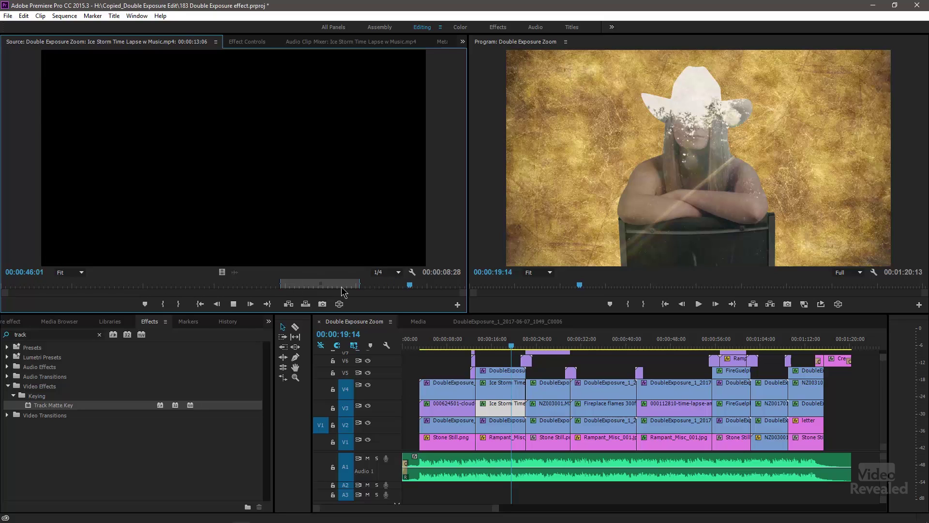
- Scrub the Ice Storm source clip and cowboy hat composite, and compare the blend modes of the V3 nature clip and V2 portrait
{"action": "left_click_drag", "start_coordinate": [248, 289], "coordinate": [330, 285]}
{"action": "mouse_move", "coordinate": [496, 341]}
{"action": "left_mouse_down"}
{"action": "mouse_move", "coordinate": [482, 342]}
{"action": "mouse_move", "coordinate": [506, 346]}
{"action": "left_mouse_up"}
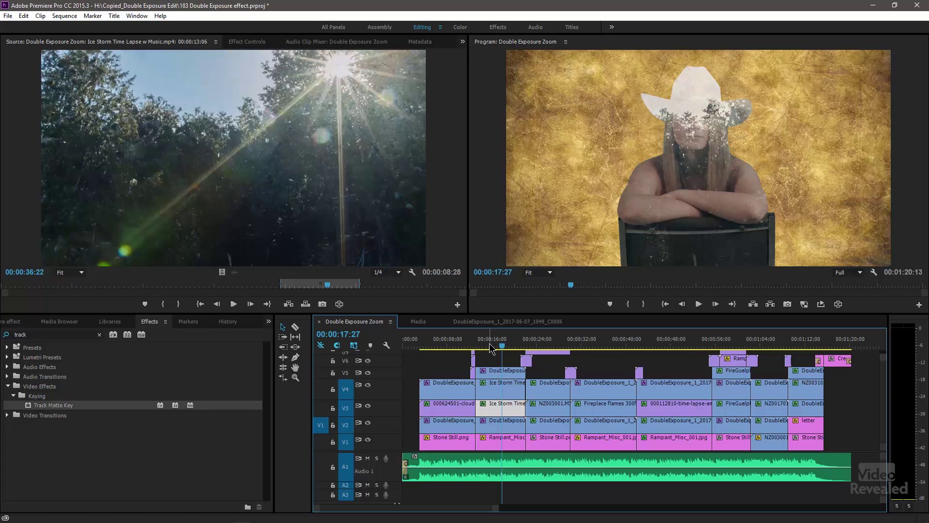
{"action": "left_click", "coordinate": [242, 42]}
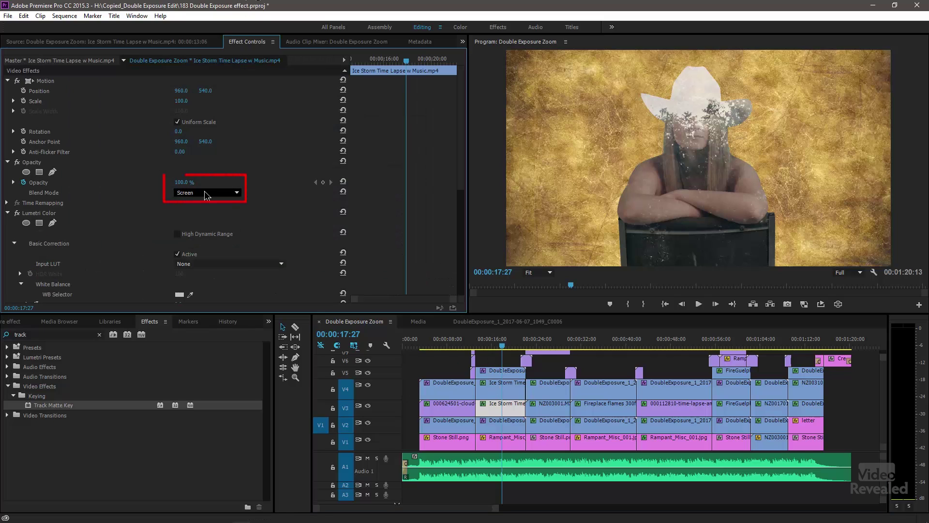
{"action": "left_click", "coordinate": [497, 427]}
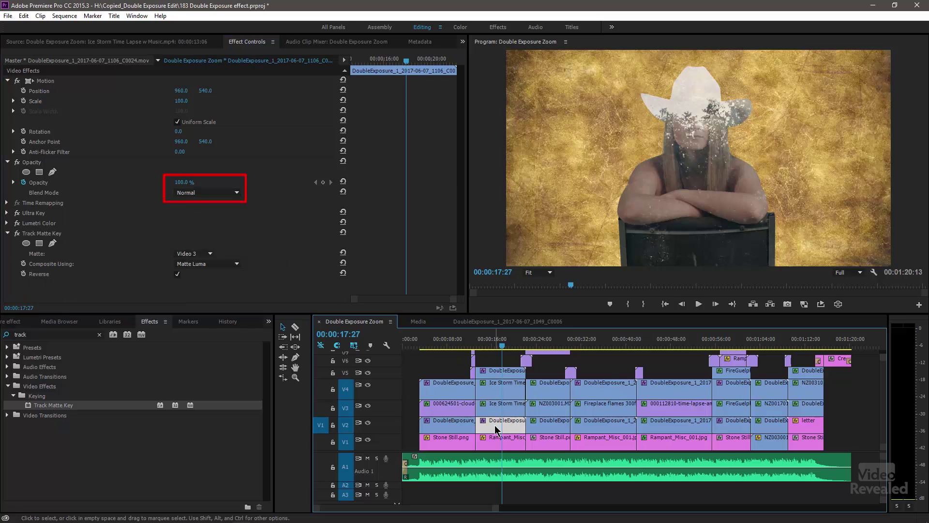
- Scrub to the mountain double exposure and examine how the NZ003001.MXF clip's Opacity keyframes change the blend over time
{"action": "left_click", "coordinate": [528, 340]}
{"action": "left_click_drag", "start_coordinate": [530, 342], "coordinate": [549, 336]}
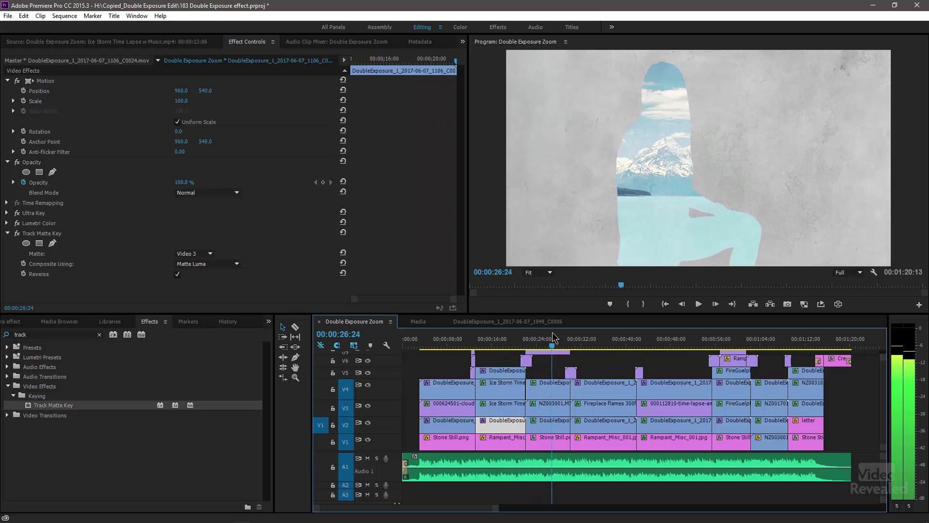
{"action": "left_click", "coordinate": [549, 339]}
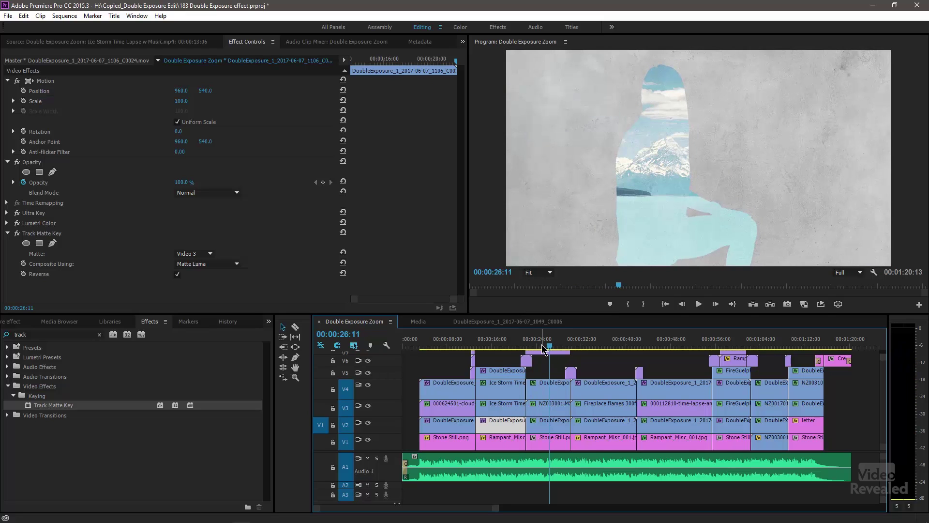
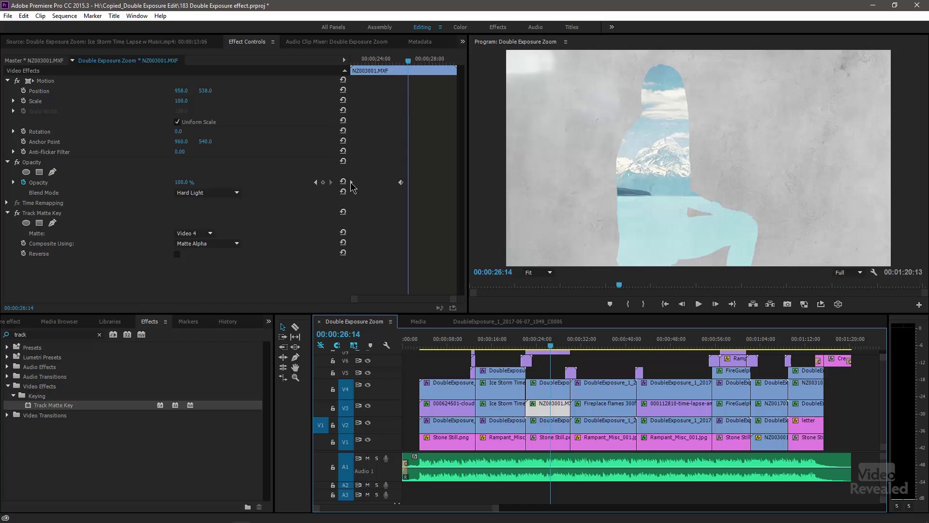
{"action": "left_click_drag", "start_coordinate": [390, 61], "coordinate": [373, 77]}
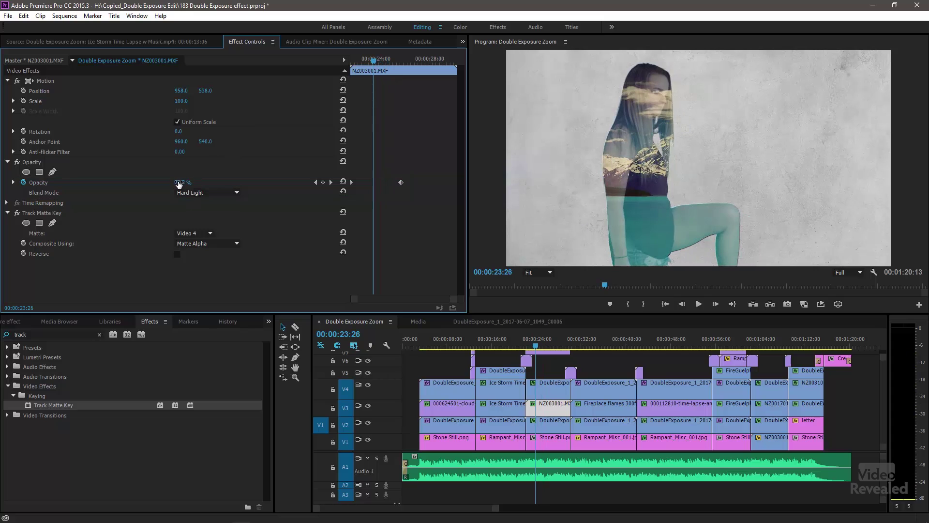
{"action": "left_click_drag", "start_coordinate": [360, 64], "coordinate": [405, 69]}
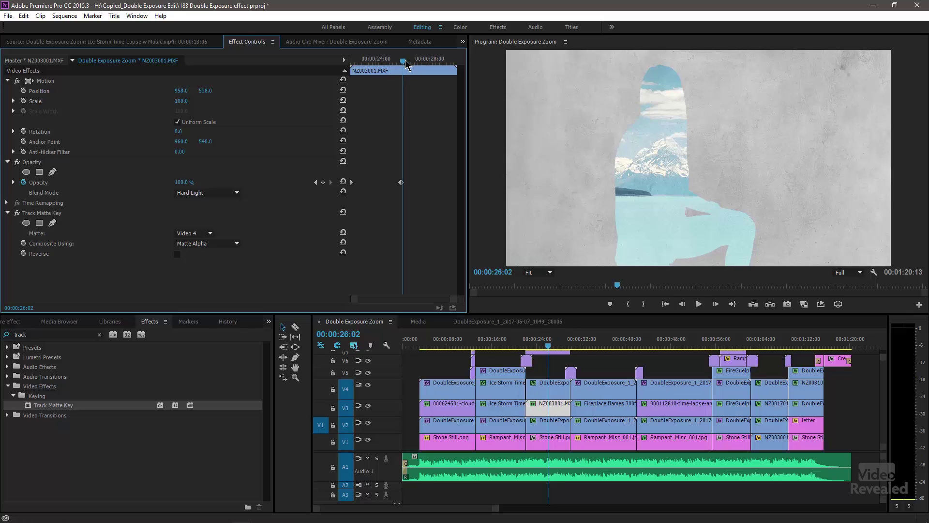
- At 00:00:34:10 in the flame portrait, select the V2 clip's opacity mask and move it off the face and back to mid-face
{"action": "left_click_drag", "start_coordinate": [557, 340], "coordinate": [594, 339]}
{"action": "left_click", "coordinate": [599, 427]}
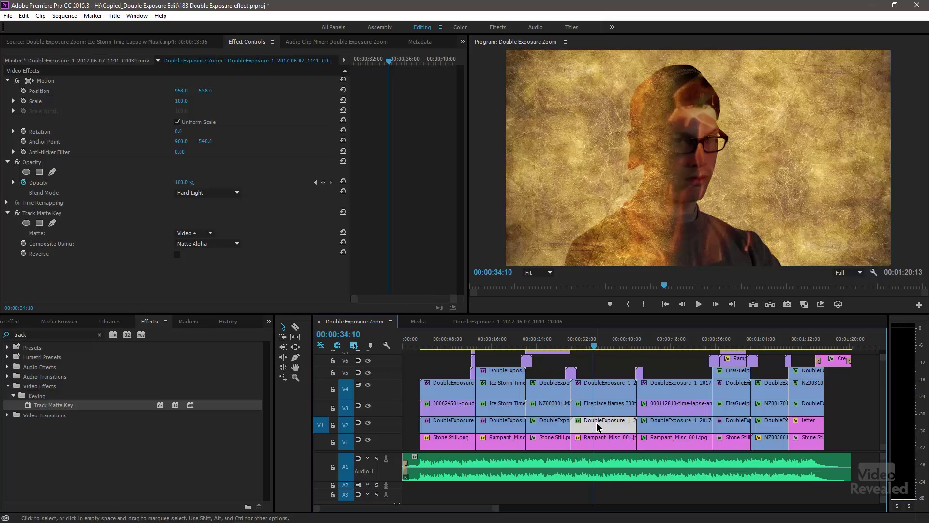
{"action": "left_click", "coordinate": [47, 184]}
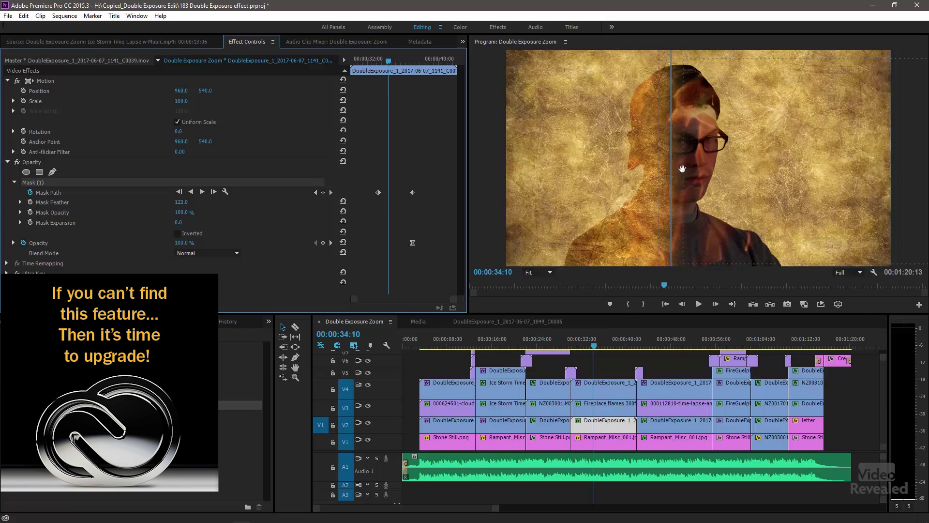
{"action": "left_click_drag", "start_coordinate": [707, 192], "coordinate": [863, 186]}
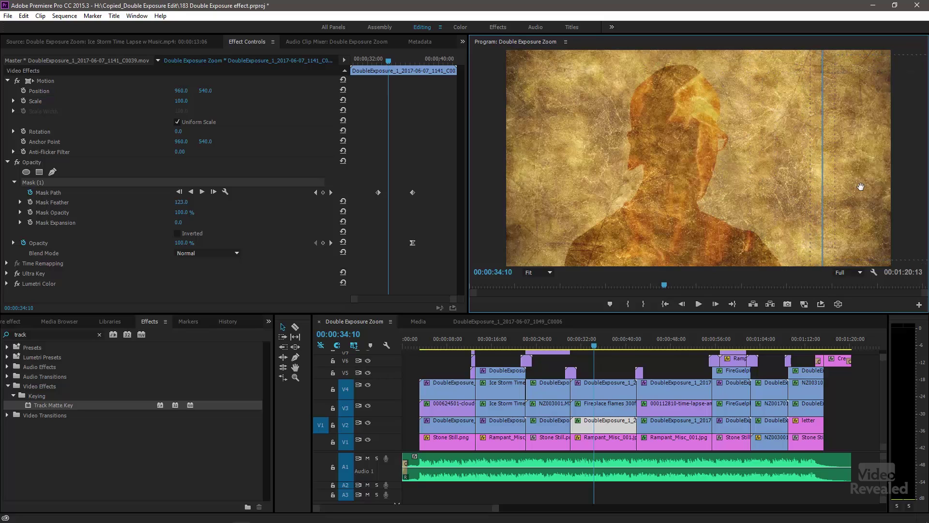
{"action": "left_click_drag", "start_coordinate": [859, 187], "coordinate": [714, 185]}
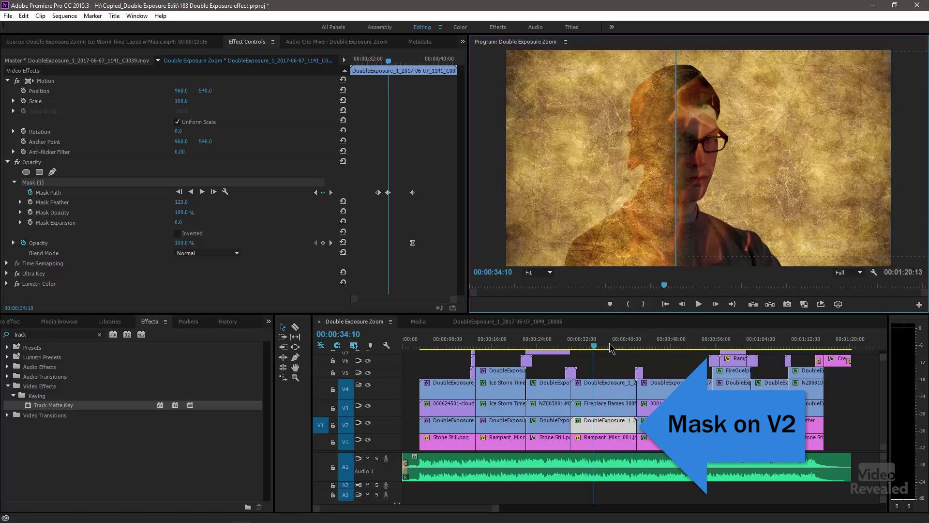
- Scrub through the mask wipe on the flame portrait and view the V3 Fireplace flames clip's effect settings
{"action": "left_click", "coordinate": [605, 361]}
{"action": "mouse_move", "coordinate": [600, 343]}
{"action": "left_mouse_down"}
{"action": "mouse_move", "coordinate": [590, 342]}
{"action": "mouse_move", "coordinate": [629, 330]}
{"action": "mouse_move", "coordinate": [599, 333]}
{"action": "left_mouse_up"}
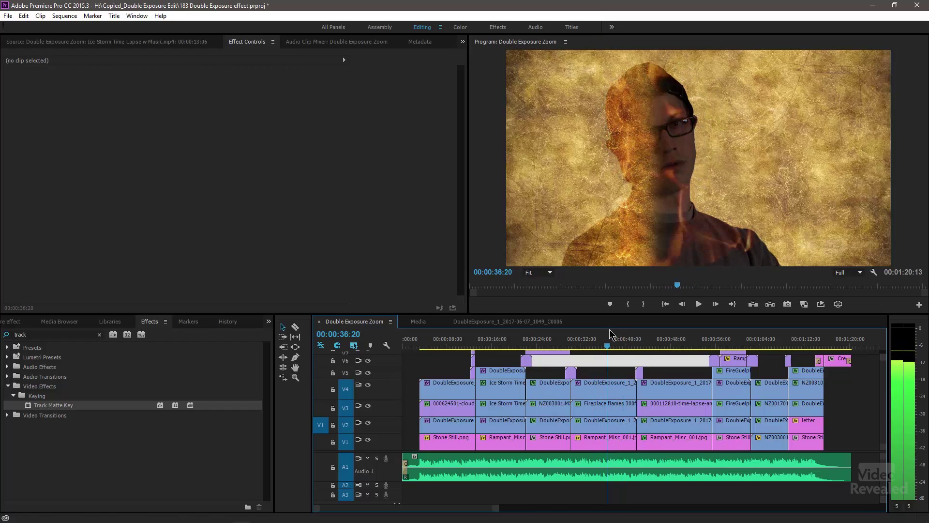
{"action": "left_click", "coordinate": [601, 411]}
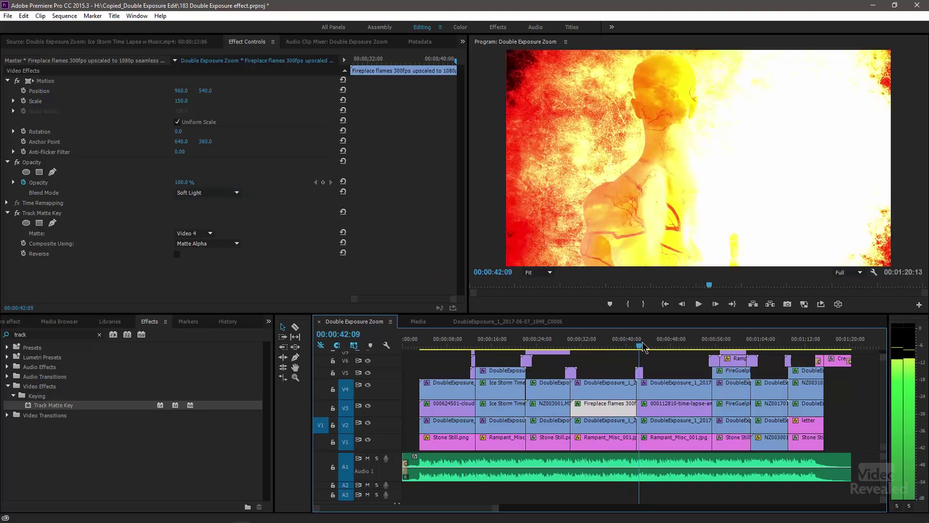
- Scrub through the bare-back tree composite to 00:00:53:01 and inspect its V3, V2 and V1 clips, including the background's Opacity keyframes
{"action": "left_click_drag", "start_coordinate": [642, 342], "coordinate": [653, 341]}
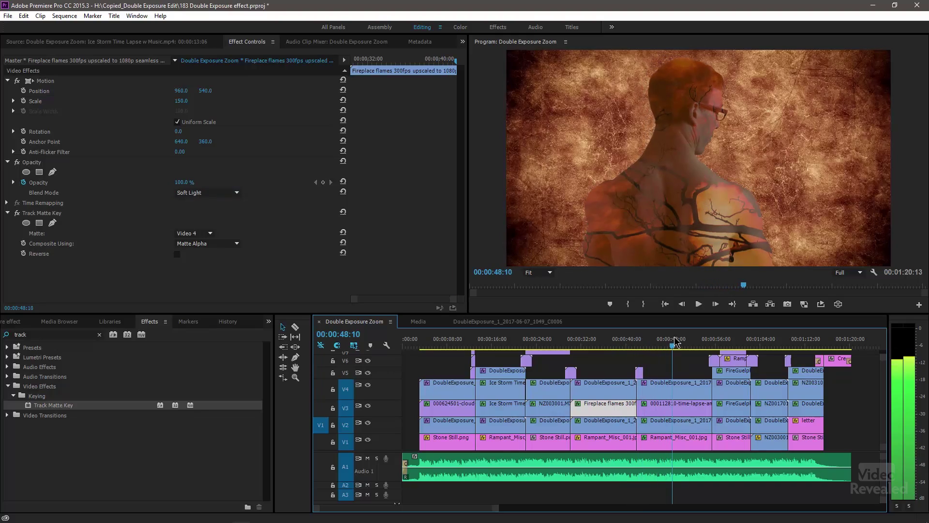
{"action": "left_click", "coordinate": [672, 411]}
{"action": "left_click", "coordinate": [676, 428]}
{"action": "mouse_move", "coordinate": [672, 353]}
{"action": "left_mouse_down"}
{"action": "mouse_move", "coordinate": [651, 347]}
{"action": "mouse_move", "coordinate": [700, 348]}
{"action": "mouse_move", "coordinate": [659, 347]}
{"action": "mouse_move", "coordinate": [699, 348]}
{"action": "mouse_move", "coordinate": [690, 347]}
{"action": "left_mouse_up"}
{"action": "left_click", "coordinate": [673, 441]}
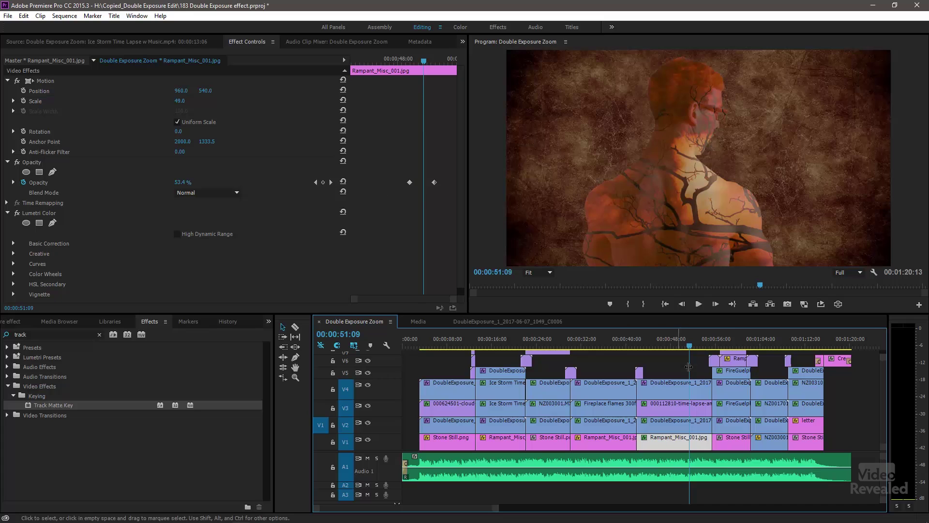
{"action": "left_click_drag", "start_coordinate": [685, 344], "coordinate": [699, 345]}
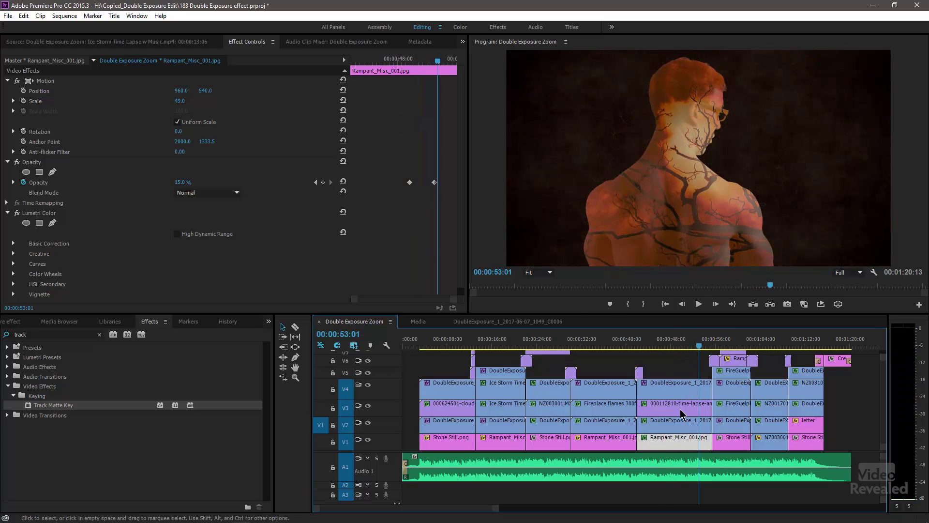
- View the V2 portrait's effect settings in the tree composite, scrub around 00:00:53:08 and preview the playback
{"action": "left_click", "coordinate": [677, 425]}
{"action": "mouse_move", "coordinate": [705, 344]}
{"action": "left_mouse_down"}
{"action": "mouse_move", "coordinate": [687, 341]}
{"action": "mouse_move", "coordinate": [705, 342]}
{"action": "left_mouse_up"}
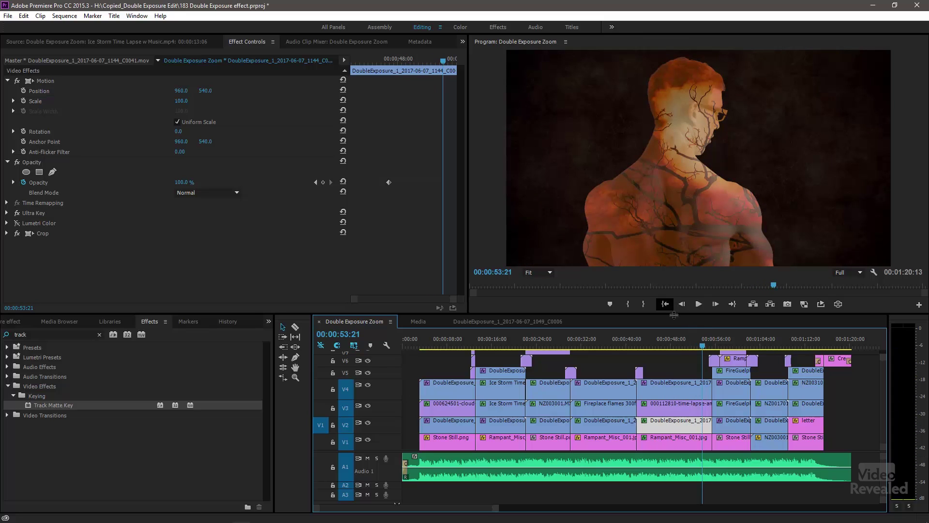
{"action": "left_click_drag", "start_coordinate": [702, 348], "coordinate": [700, 345]}
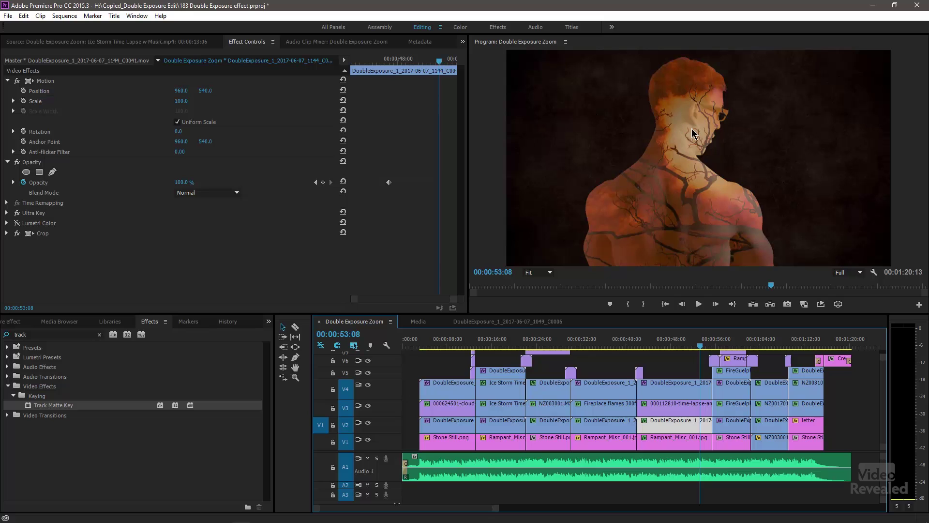
{"action": "key", "text": "space"}
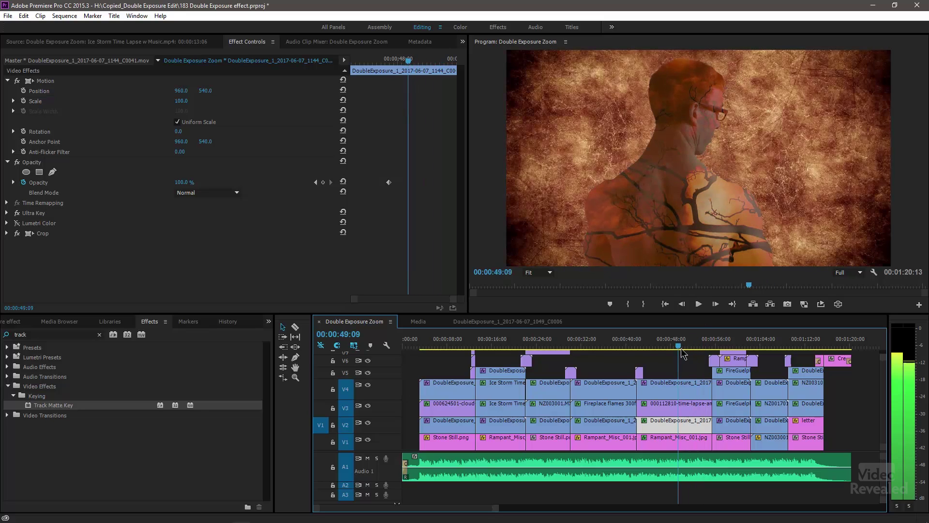
- At 00:01:01:17, compare the FireGuelphLine05 clips on V5 and V3 with the V6 film grunge, toggling V5's visibility off and on
{"action": "left_click_drag", "start_coordinate": [718, 345], "coordinate": [748, 344]}
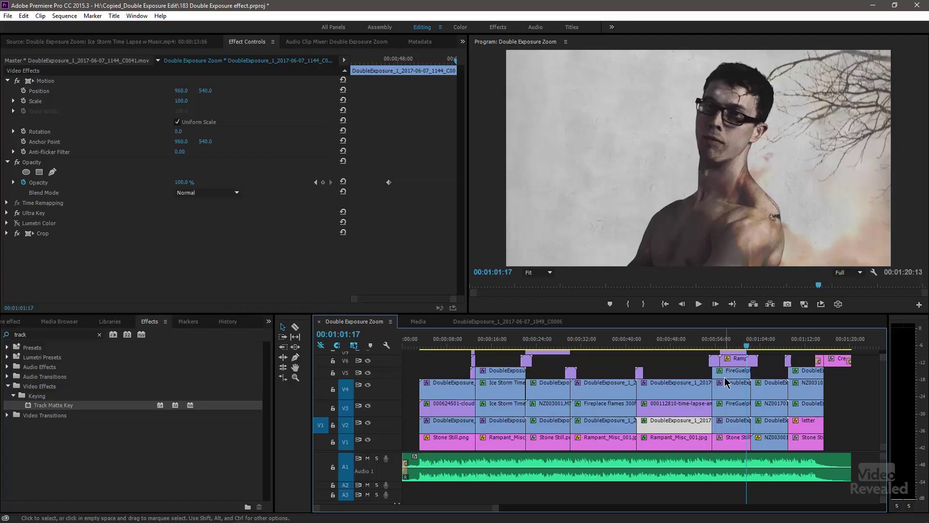
{"action": "left_click", "coordinate": [736, 373]}
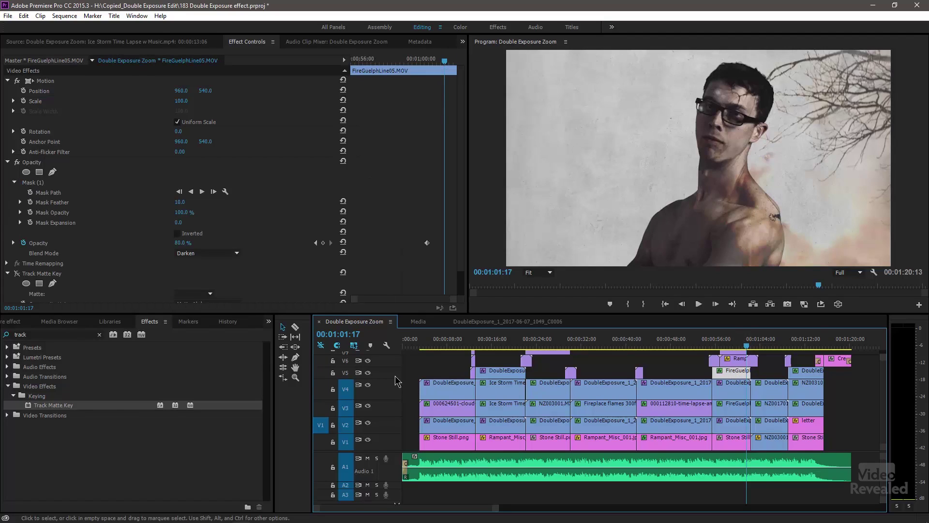
{"action": "left_click", "coordinate": [367, 372]}
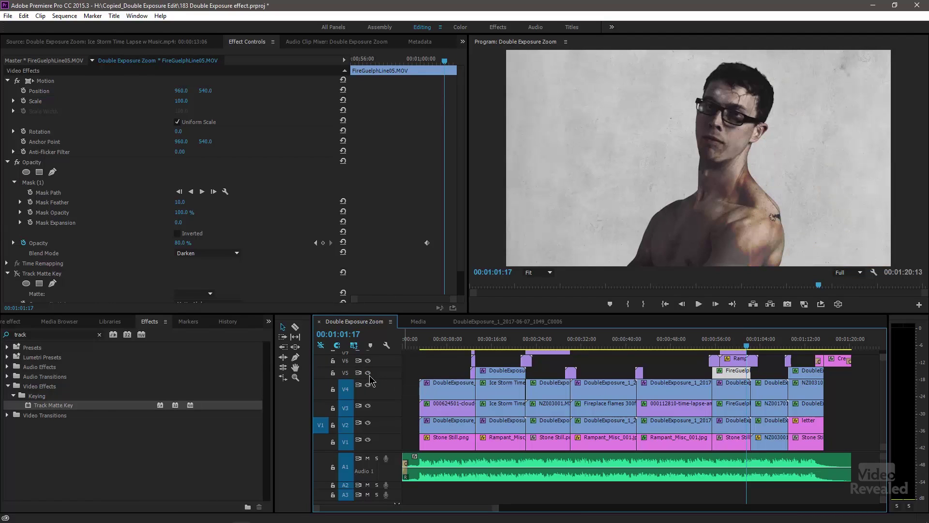
{"action": "left_click", "coordinate": [367, 373]}
{"action": "left_click", "coordinate": [735, 409]}
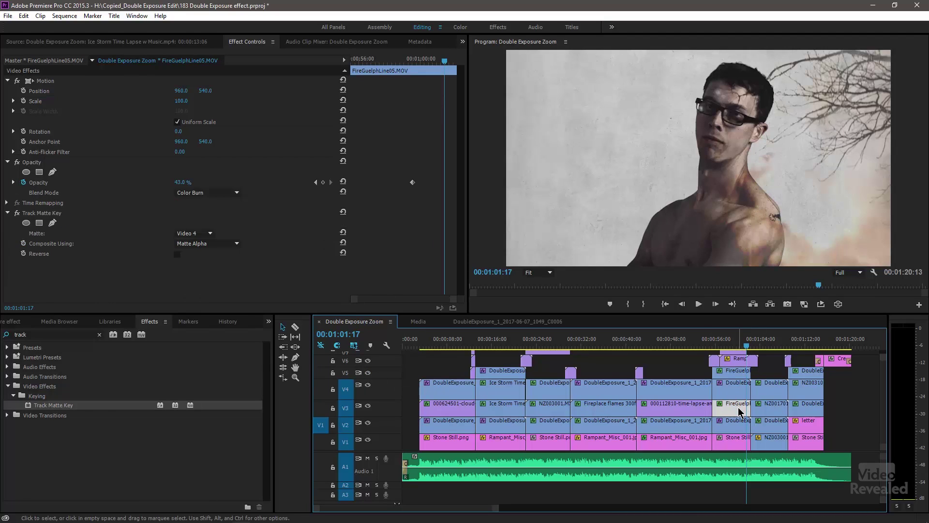
{"action": "left_click", "coordinate": [739, 362]}
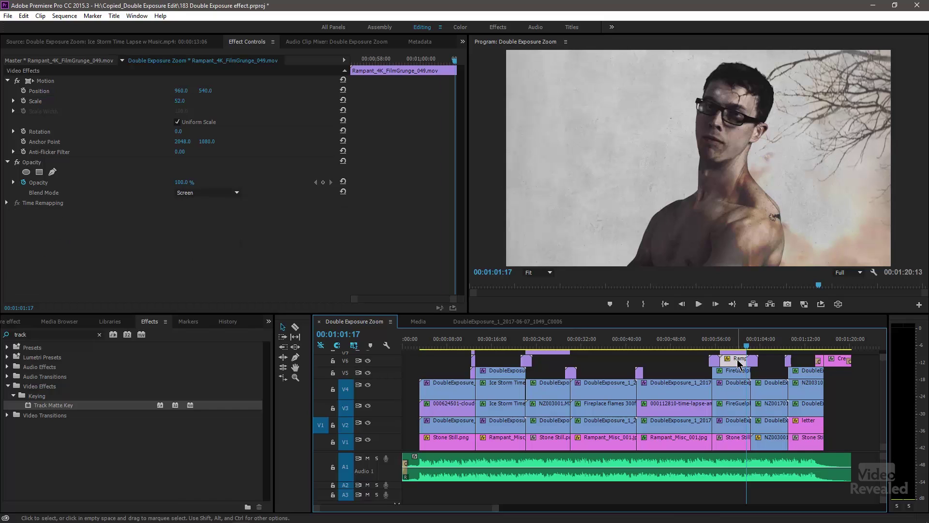
{"action": "left_click", "coordinate": [738, 371]}
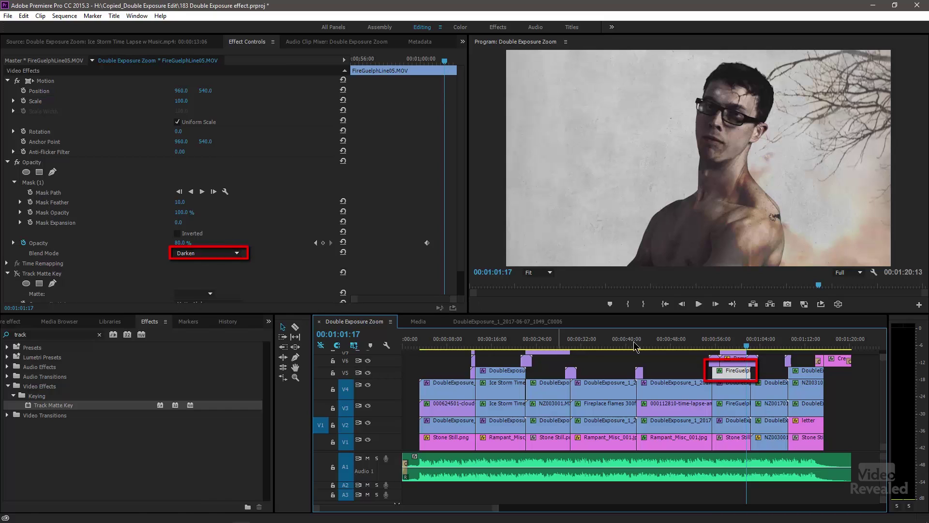
- At 00:01:06:00, inspect the V2 portrait's effects, toggling Opacity off and on, showing its head mask and collapsing Opacity and Ultra Key
{"action": "left_click_drag", "start_coordinate": [748, 346], "coordinate": [771, 346]}
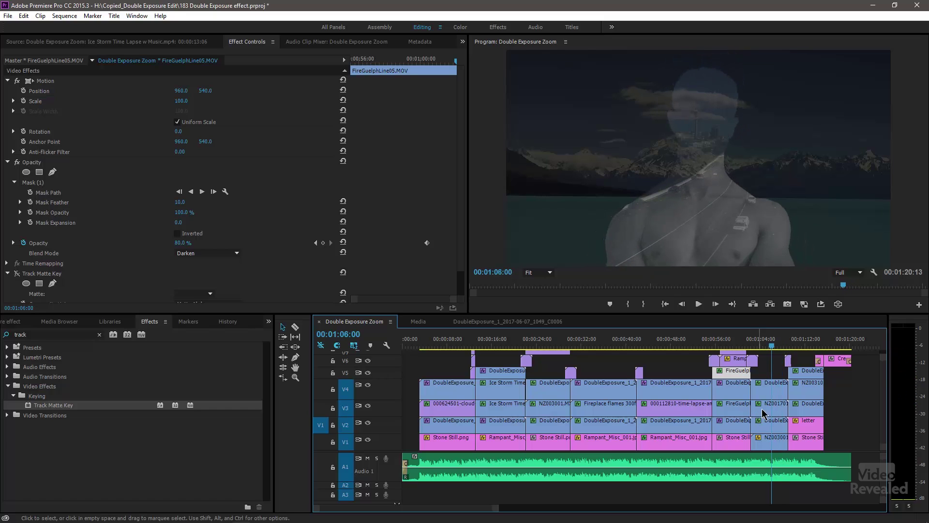
{"action": "left_click", "coordinate": [770, 425]}
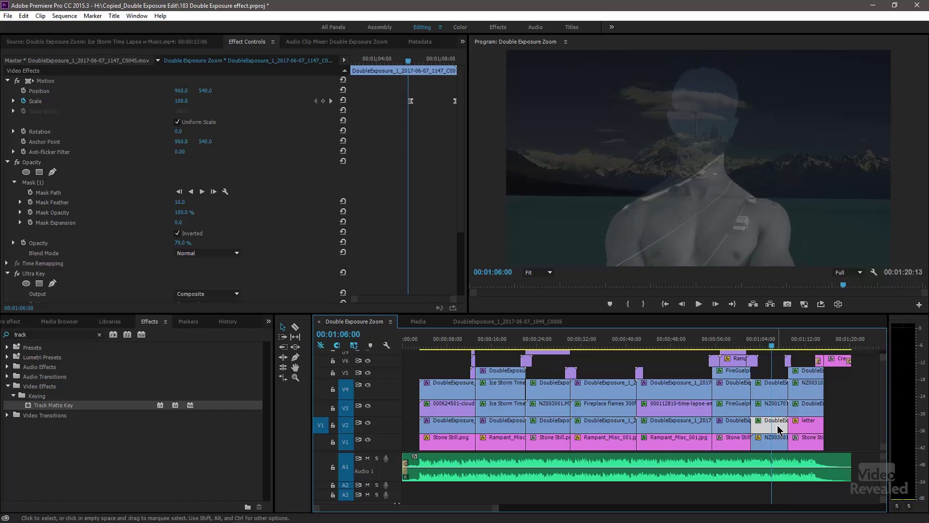
{"action": "left_click", "coordinate": [16, 162]}
{"action": "left_click", "coordinate": [17, 162]}
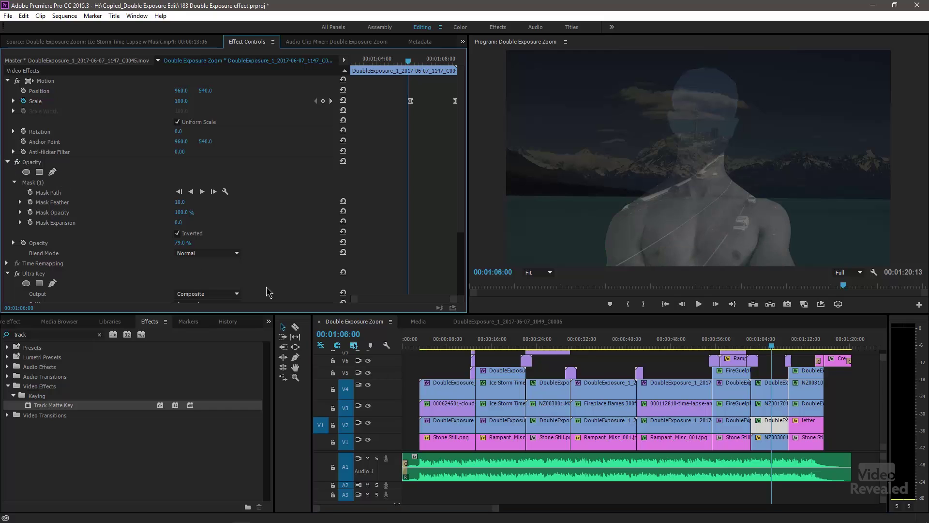
{"action": "left_click", "coordinate": [61, 185]}
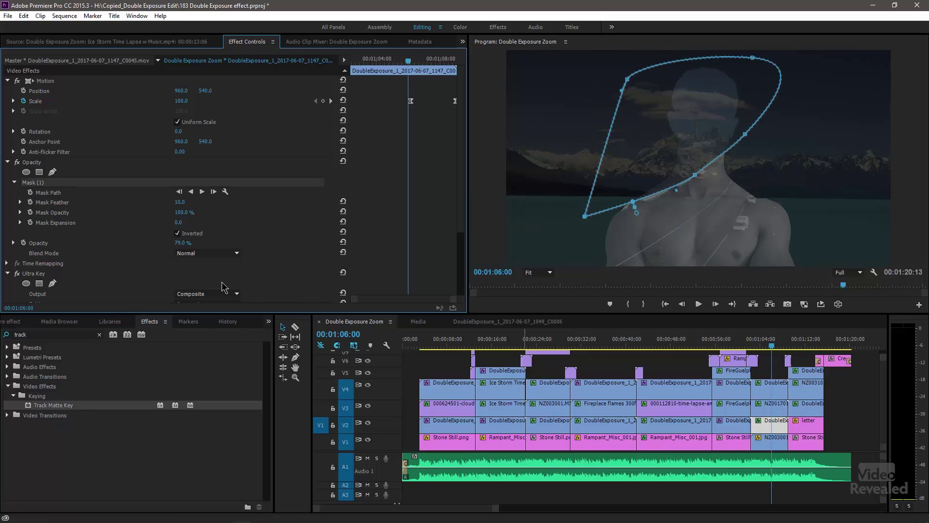
{"action": "left_click", "coordinate": [7, 162]}
{"action": "left_click", "coordinate": [8, 182]}
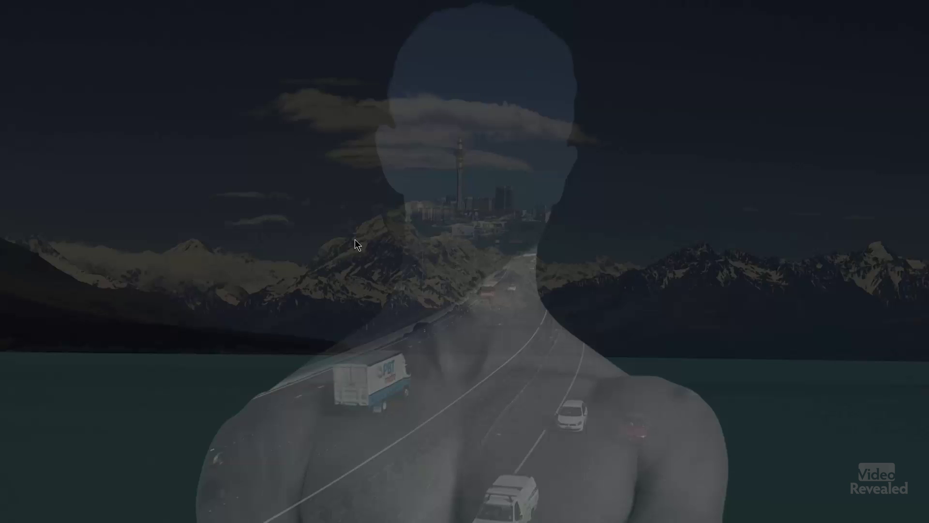
- Exit the full-screen preview and examine the Scale keyframes on the V2 and V4 portrait clips near 00:01:06:04
{"action": "key", "text": "Escape"}
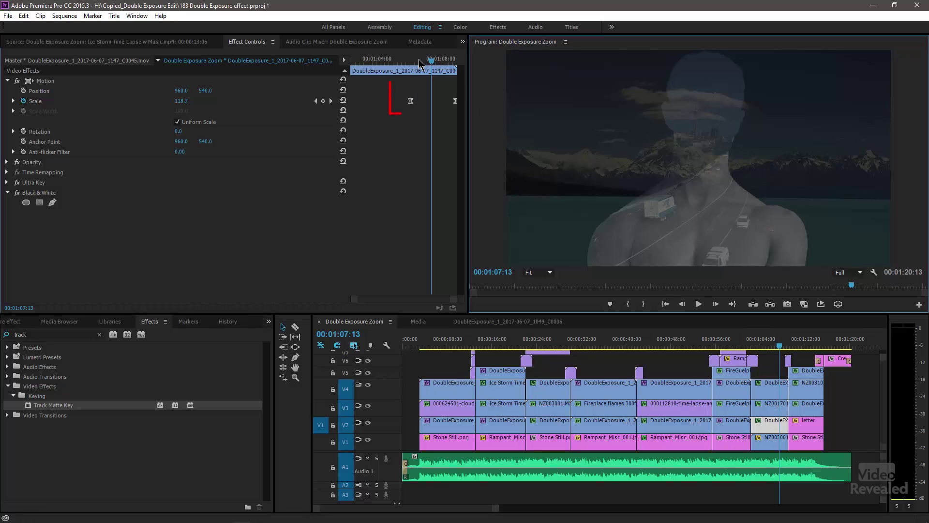
{"action": "left_click_drag", "start_coordinate": [419, 63], "coordinate": [411, 60]}
{"action": "left_click", "coordinate": [455, 102]}
{"action": "left_click", "coordinate": [776, 397]}
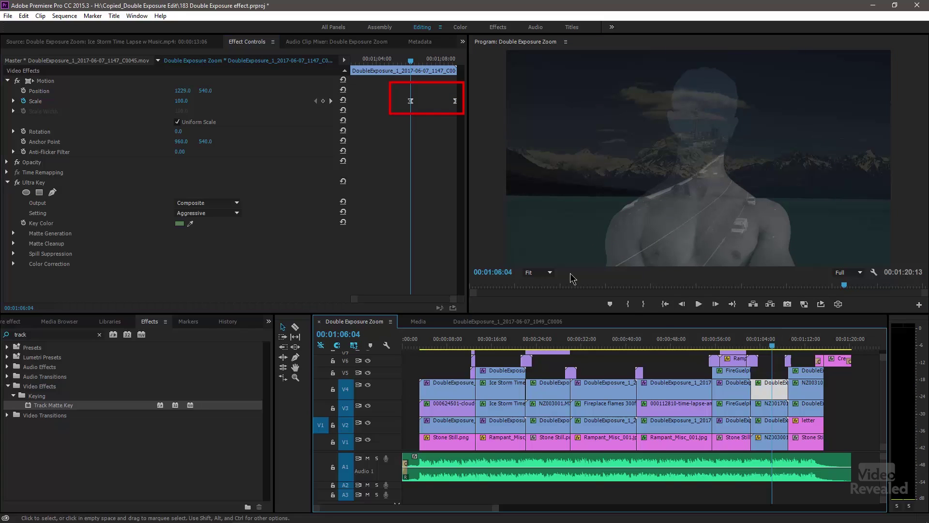
- Scrub to the handwritten letter double exposure at 00:01:11:24 and play the sequence into the closing credits
{"action": "left_click_drag", "start_coordinate": [783, 347], "coordinate": [807, 349]}
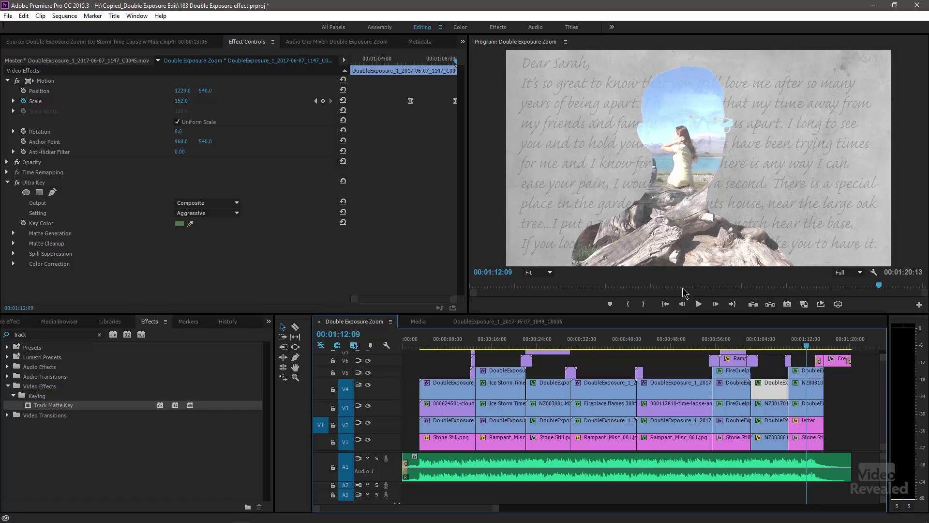
{"action": "left_click_drag", "start_coordinate": [805, 344], "coordinate": [803, 345]}
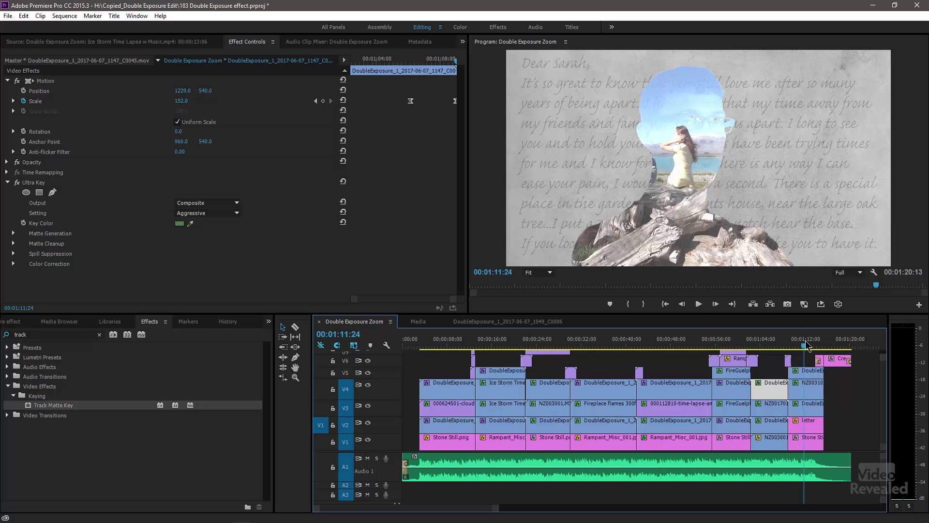
{"action": "key", "text": "space"}
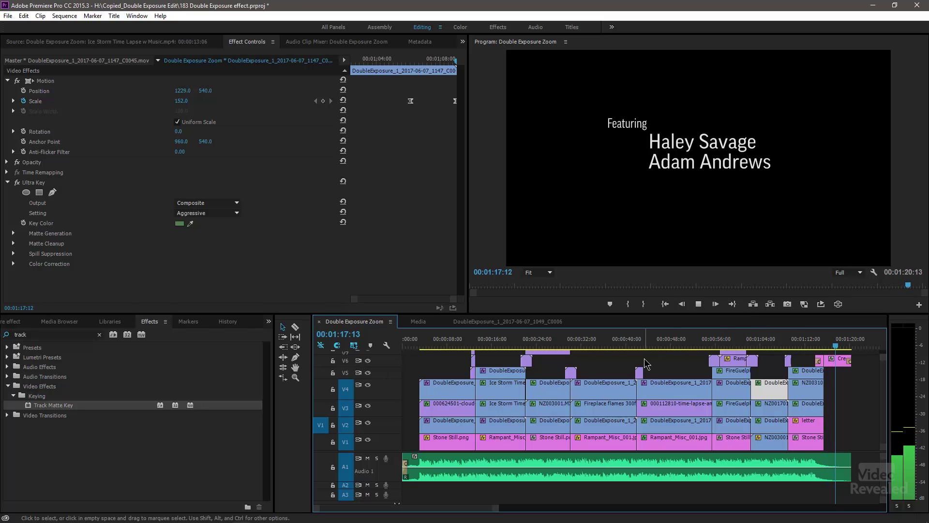
{"action": "key", "text": "space"}
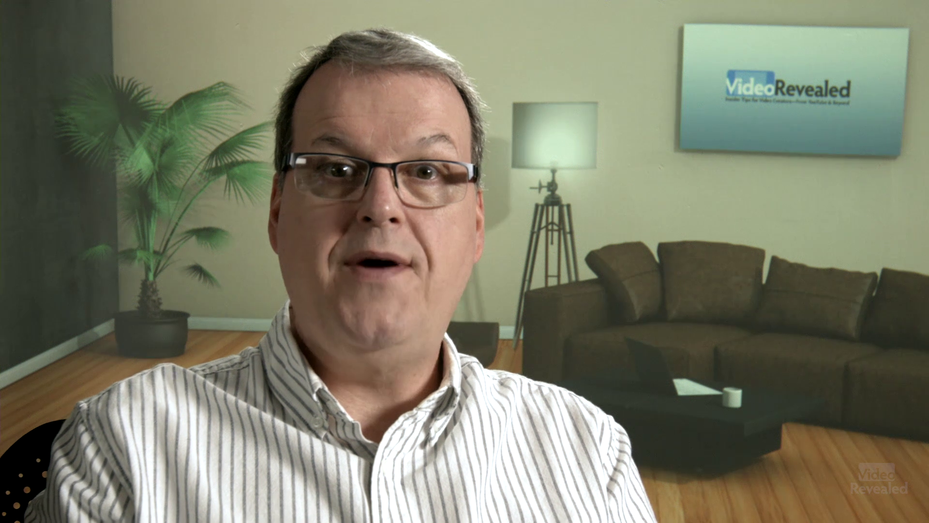